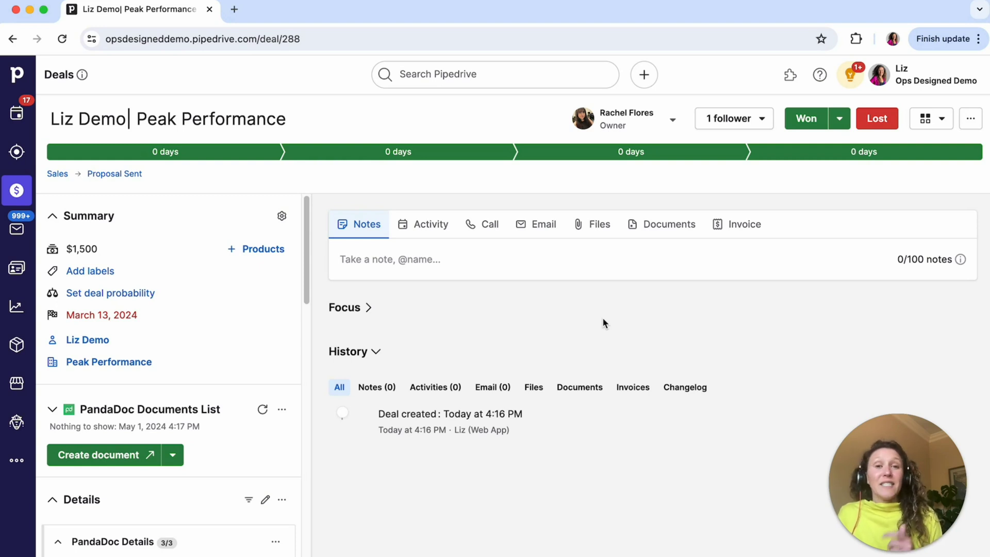
Draft an email to the deal contact using the Sales Deal is Won template.
{"action": "scroll", "coordinate": [201, 412], "scroll_direction": "down", "scroll_amount": 4}
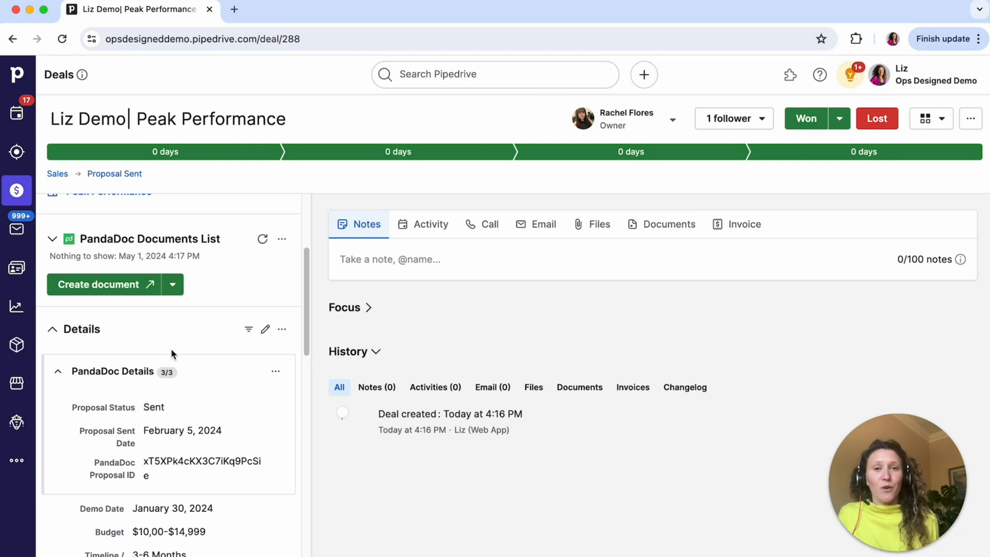
{"action": "scroll", "coordinate": [212, 355], "scroll_direction": "up", "scroll_amount": 3}
{"action": "left_click", "coordinate": [614, 335]}
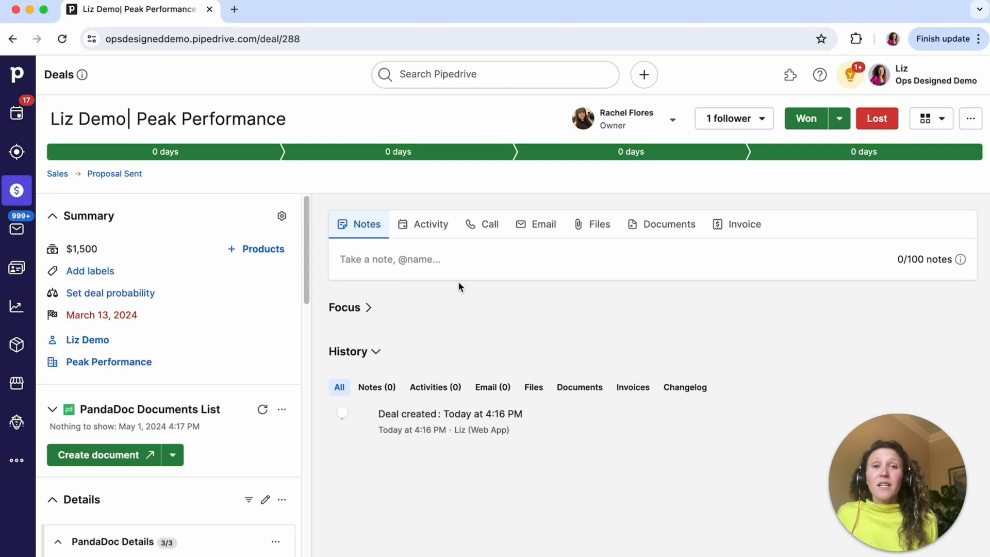
{"action": "left_click", "coordinate": [534, 223]}
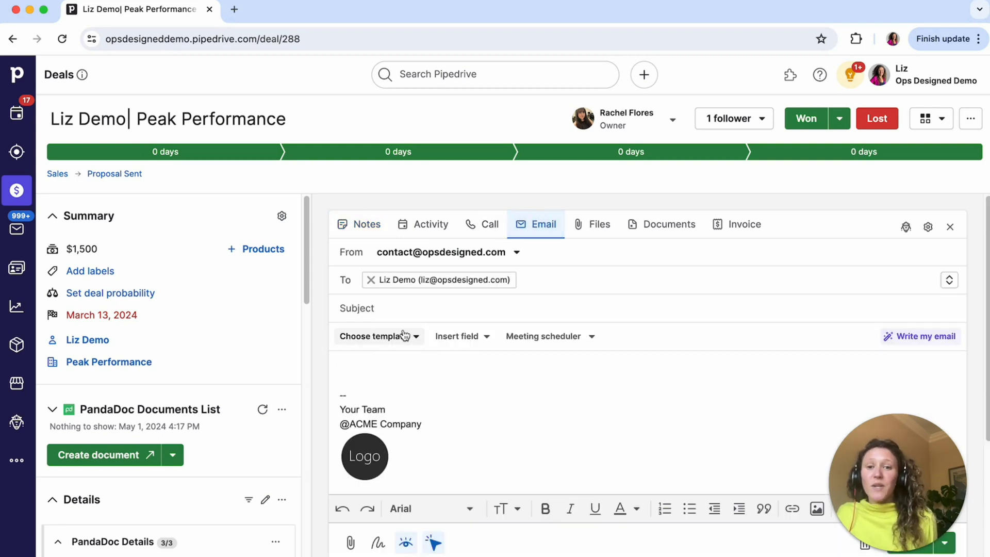
{"action": "left_click", "coordinate": [406, 338]}
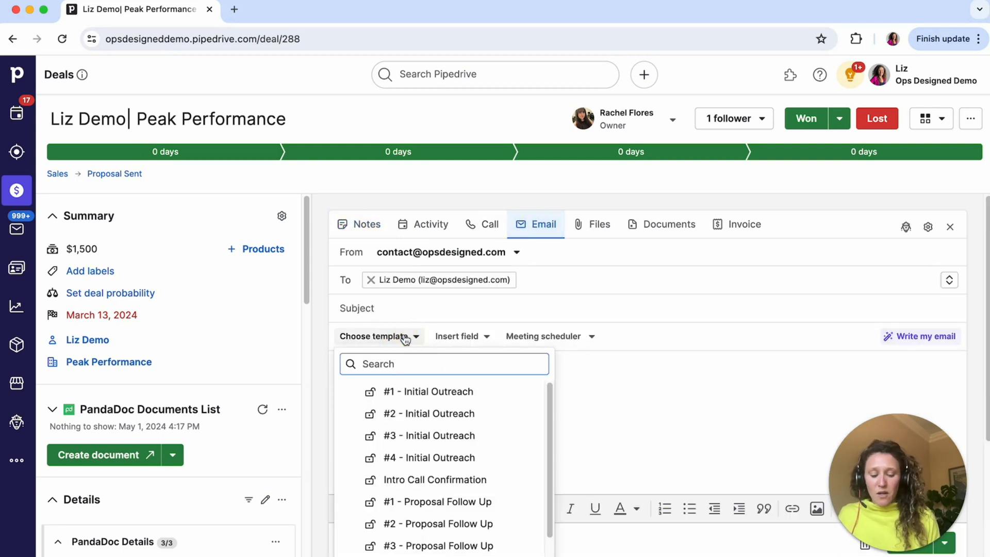
{"action": "type", "text": "sale"}
{"action": "left_click", "coordinate": [419, 391]}
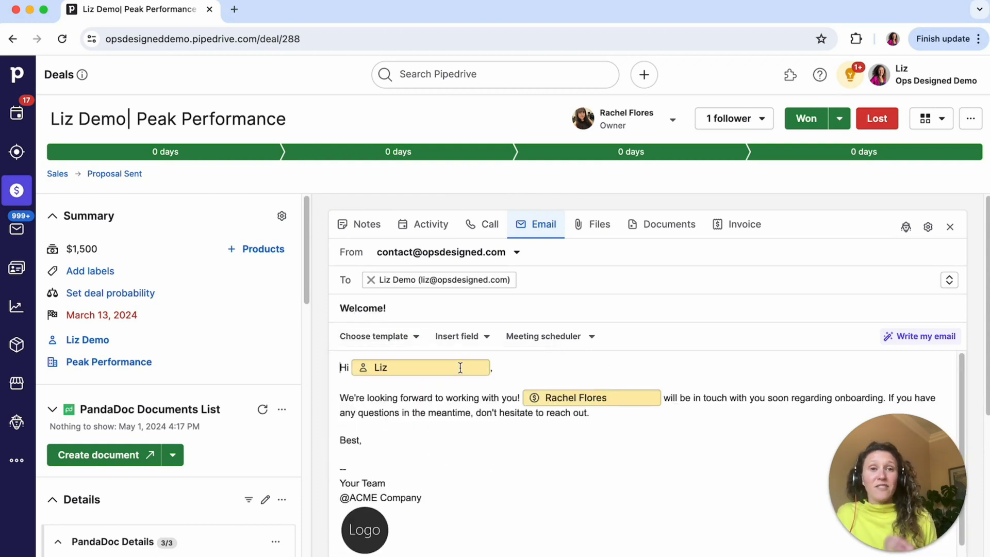
Review the template's deal owner sentence, then delete the email draft.
{"action": "scroll", "coordinate": [184, 417], "scroll_direction": "down", "scroll_amount": 10}
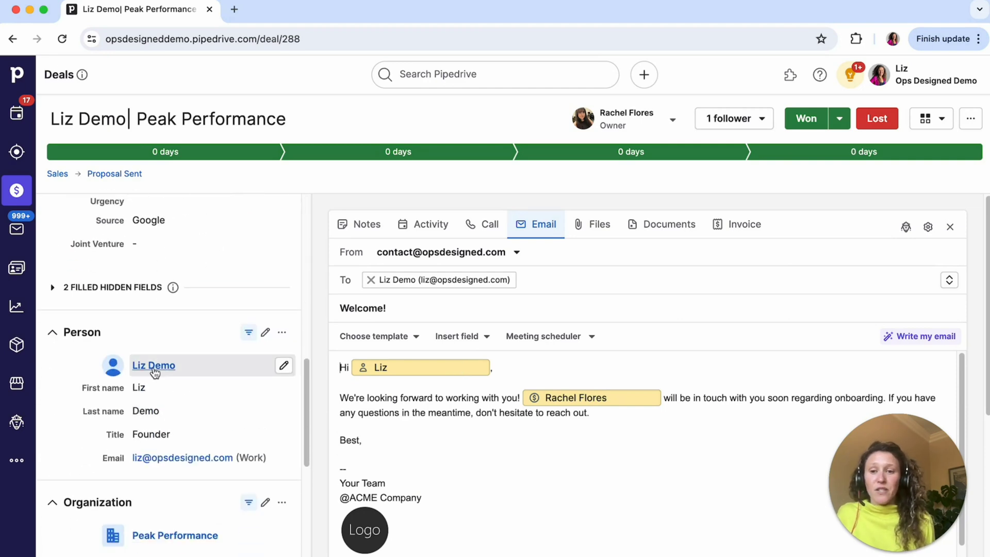
{"action": "left_click_drag", "start_coordinate": [704, 398], "coordinate": [511, 398]}
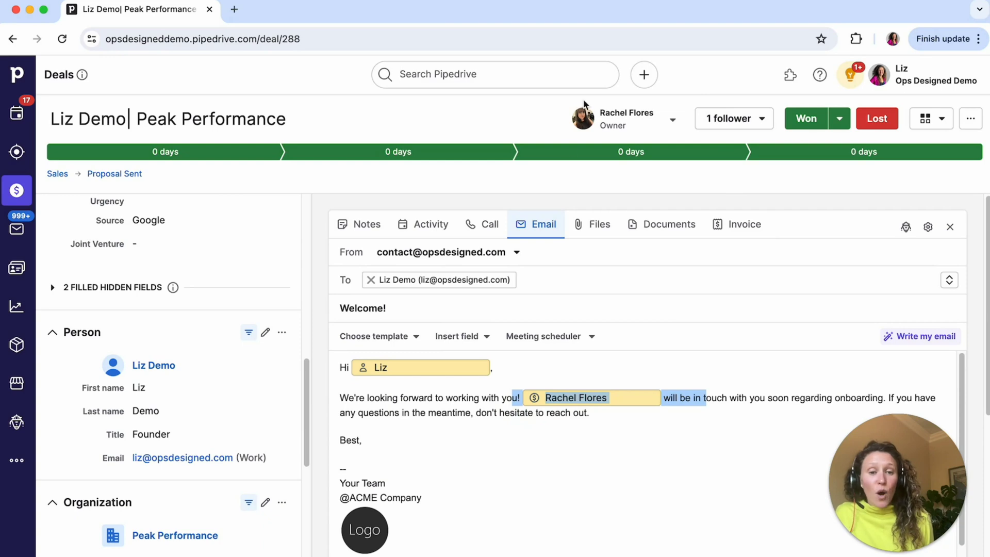
{"action": "left_click_drag", "start_coordinate": [429, 460], "coordinate": [390, 541]}
{"action": "scroll", "coordinate": [570, 410], "scroll_direction": "down", "scroll_amount": 5}
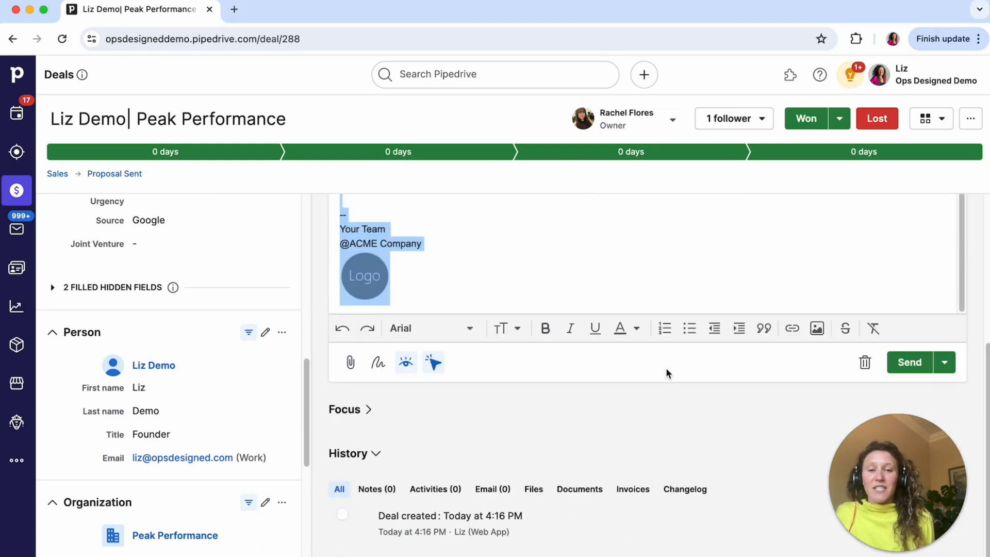
{"action": "left_click", "coordinate": [865, 362]}
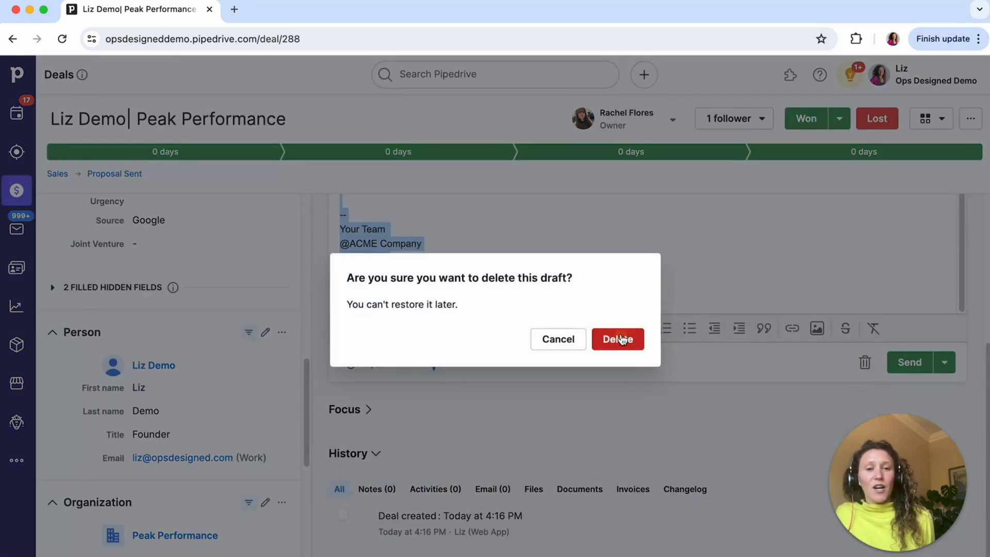
{"action": "left_click", "coordinate": [614, 338]}
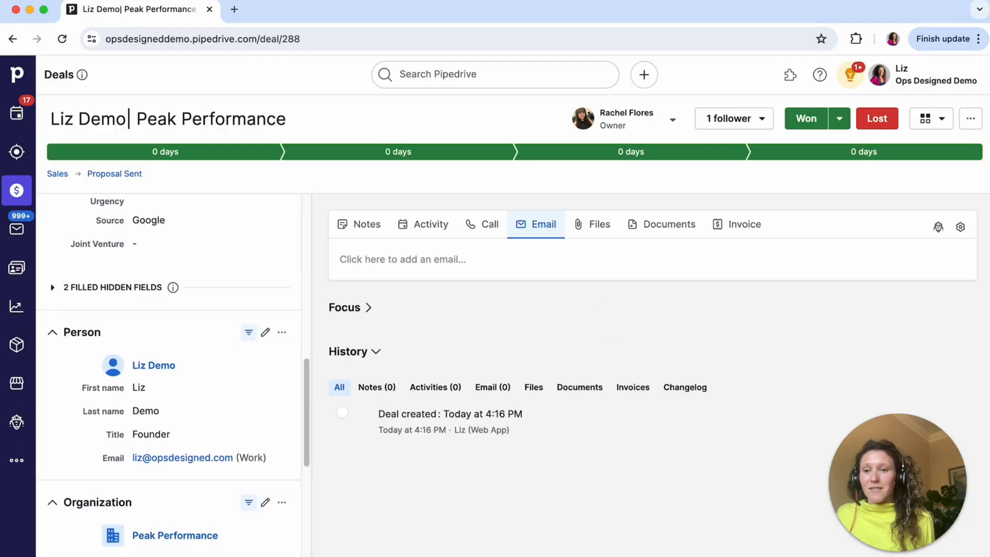
Create a new automation with an event trigger on Deal updated.
{"action": "left_click", "coordinate": [17, 424]}
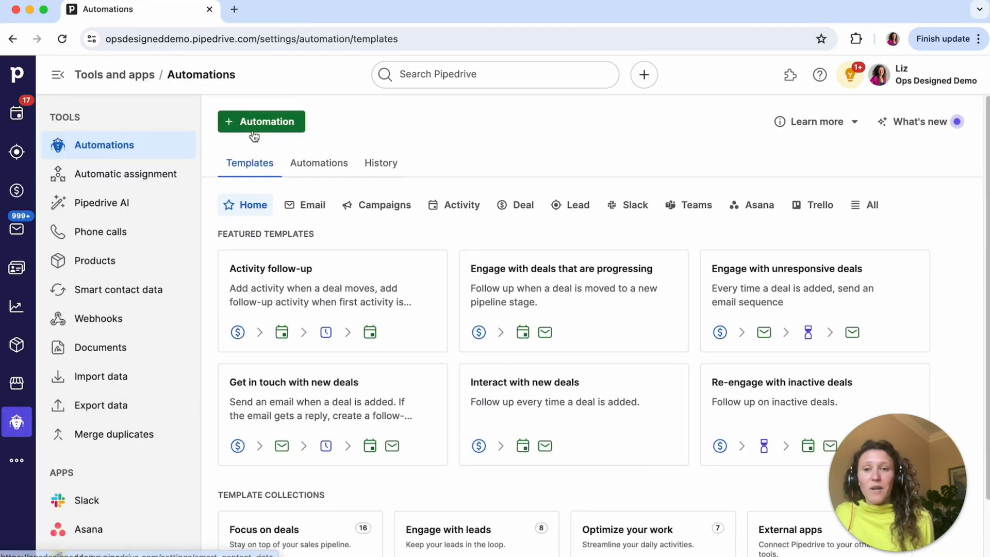
{"action": "left_click", "coordinate": [269, 122]}
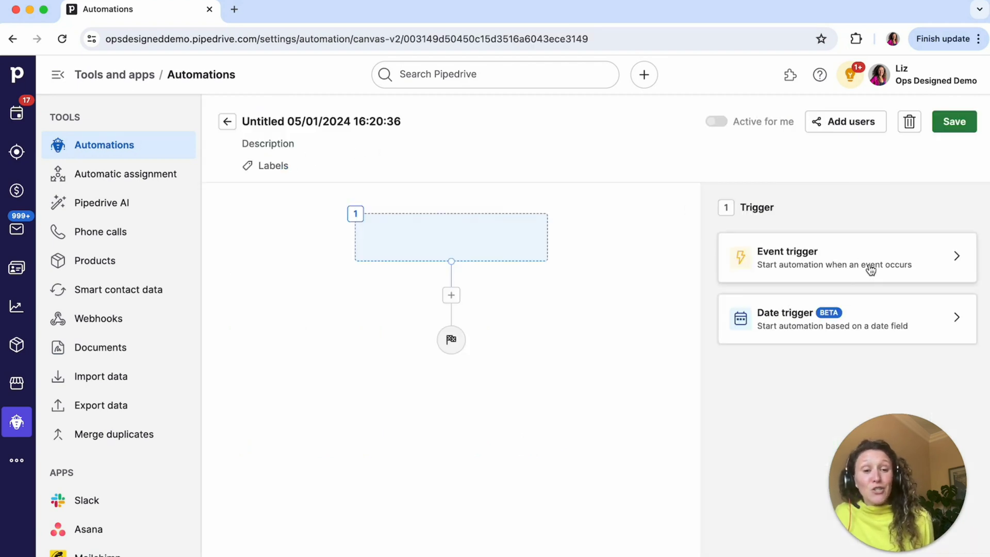
{"action": "left_click", "coordinate": [853, 269]}
{"action": "left_click", "coordinate": [796, 305]}
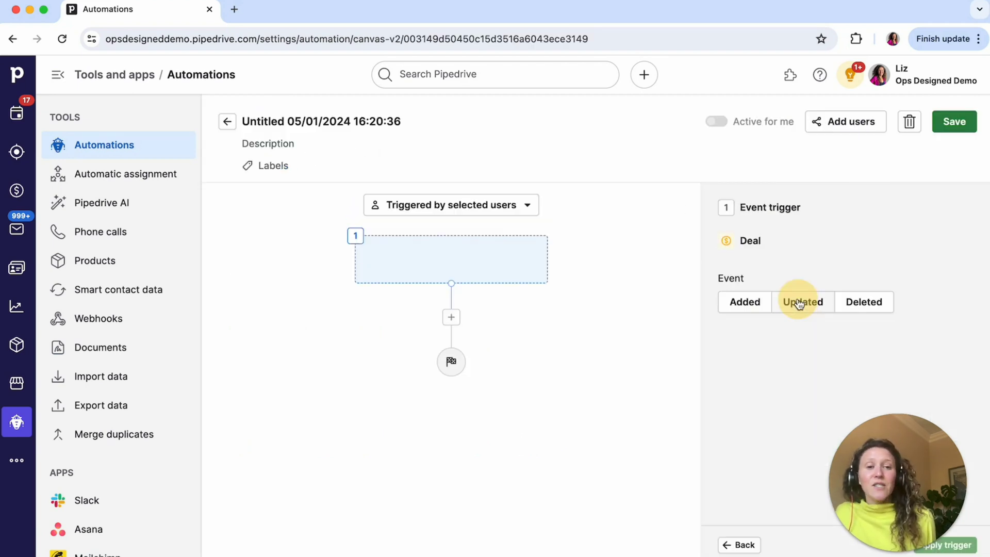
{"action": "left_click", "coordinate": [800, 302]}
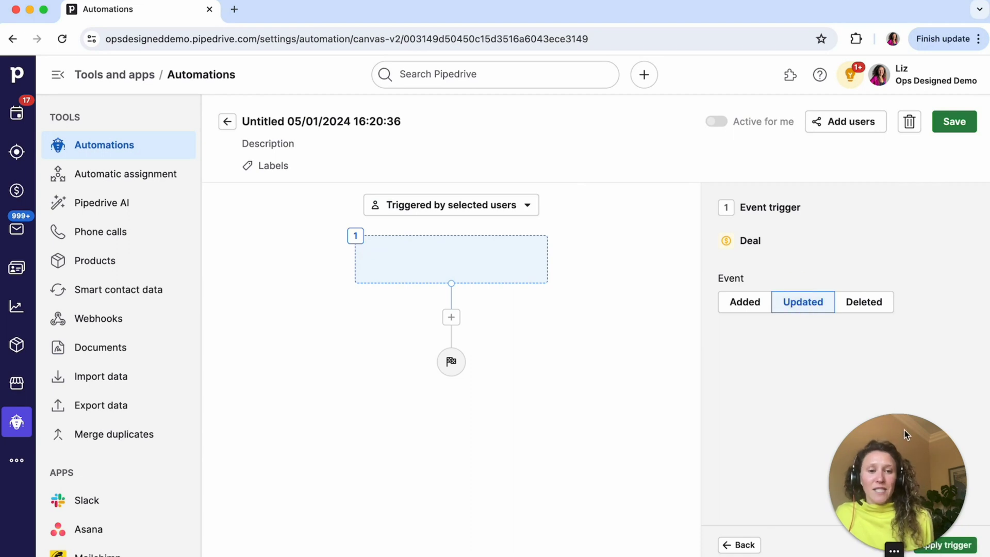
{"action": "left_click_drag", "start_coordinate": [906, 434], "coordinate": [170, 428]}
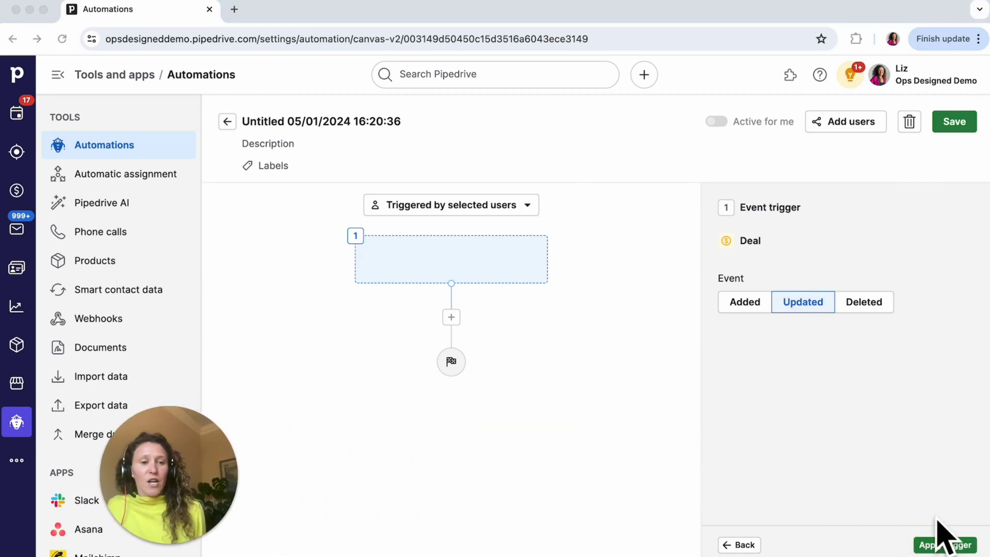
{"action": "left_click", "coordinate": [942, 545]}
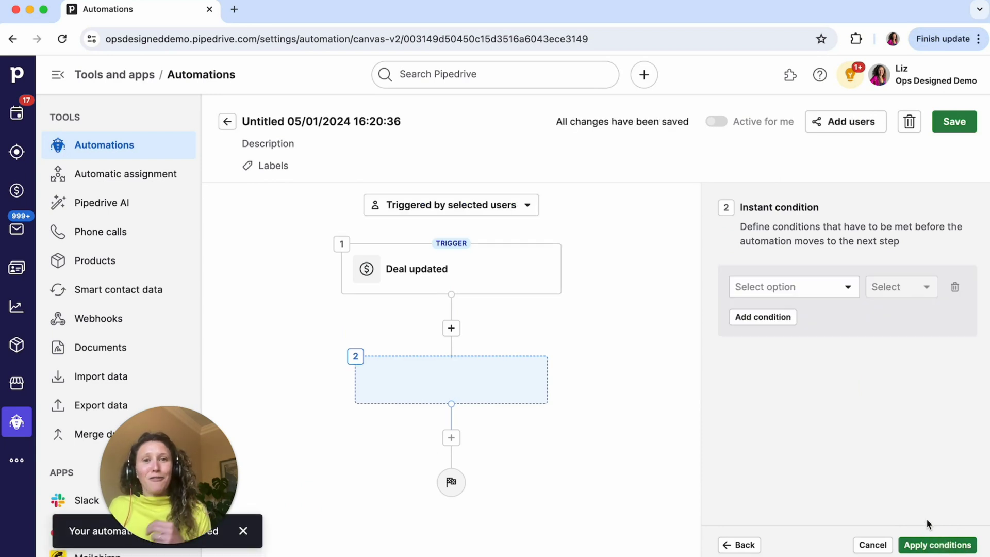
Set the instant condition to Deal status has changed to won, and add a second condition row.
{"action": "triple_click", "coordinate": [783, 206]}
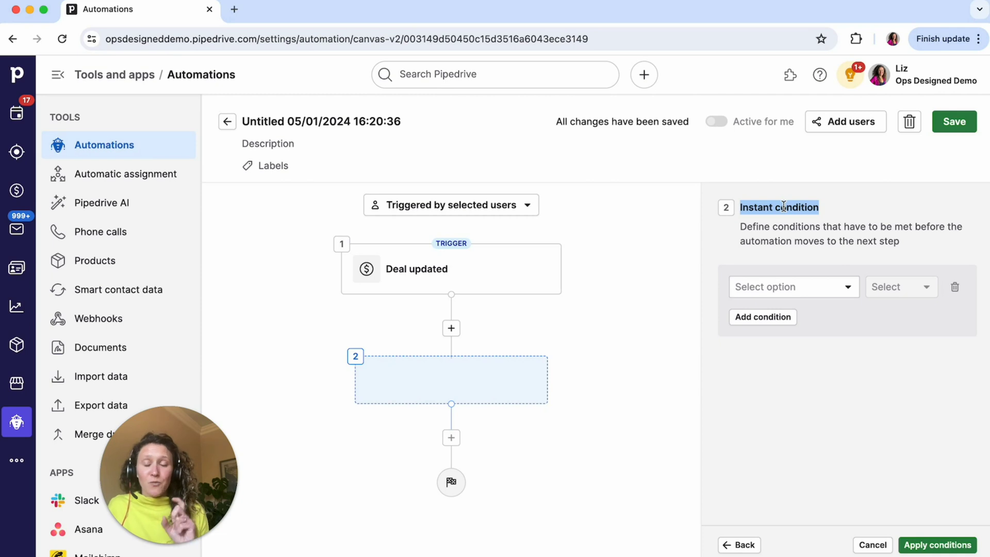
{"action": "left_click", "coordinate": [802, 292]}
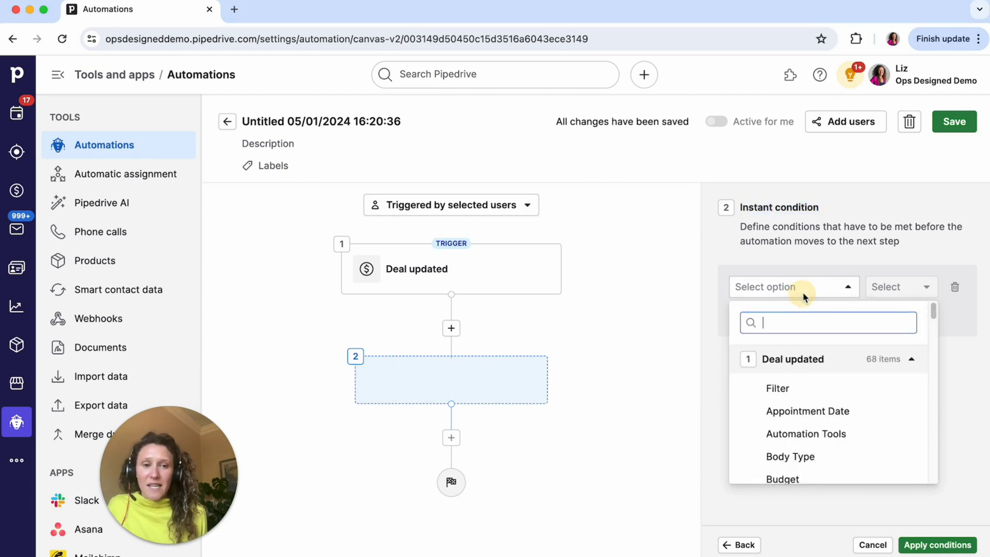
{"action": "type", "text": "stat"}
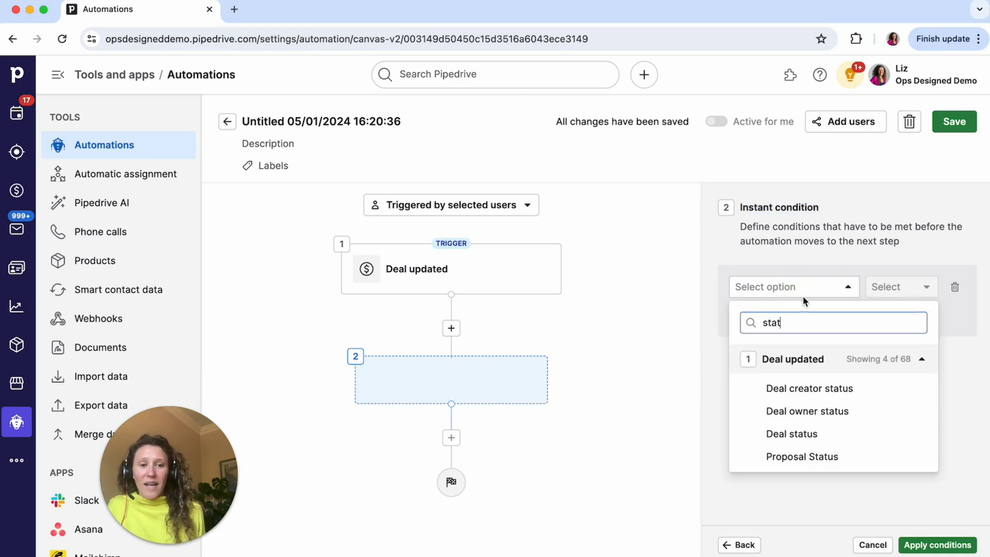
{"action": "left_click", "coordinate": [841, 436]}
{"action": "left_click", "coordinate": [906, 288]}
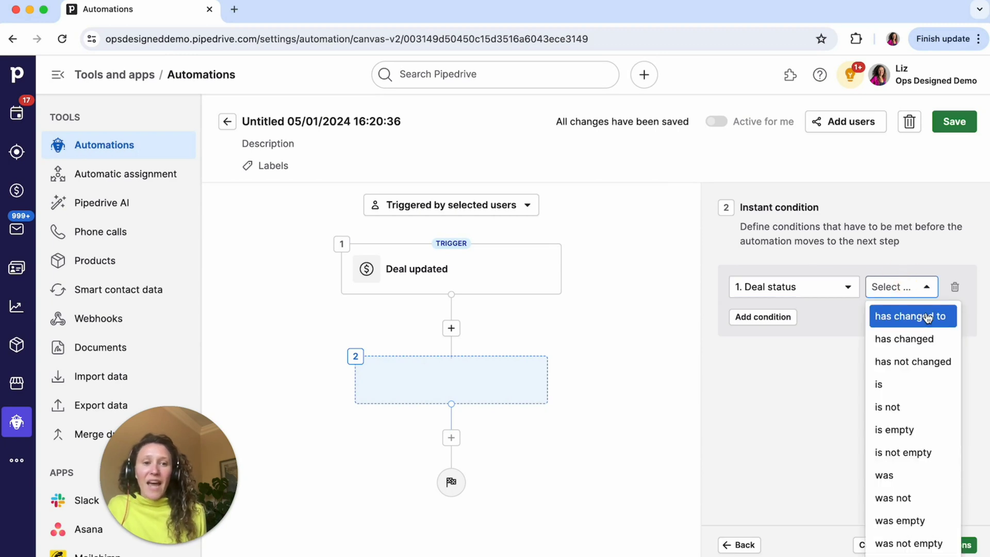
{"action": "left_click", "coordinate": [897, 317]}
{"action": "left_click", "coordinate": [887, 313]}
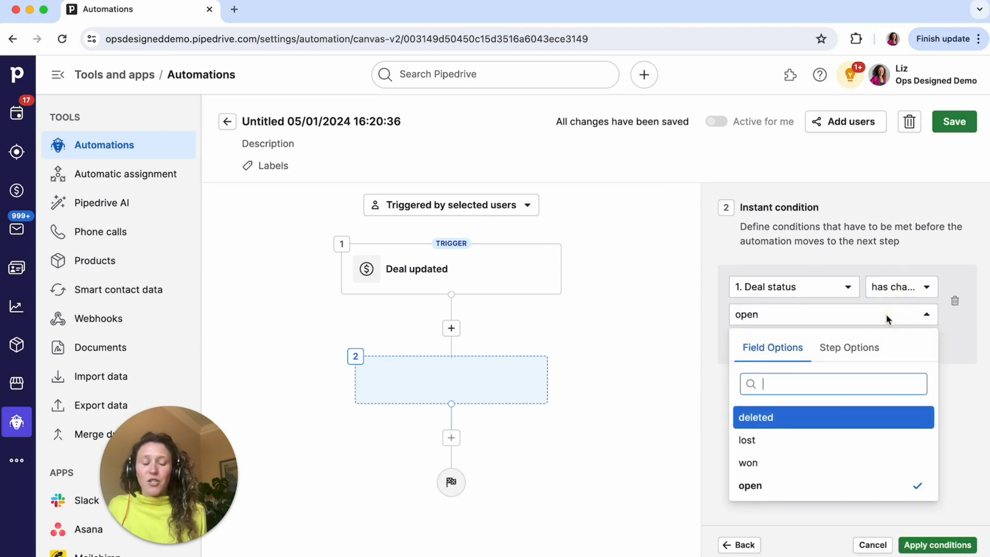
{"action": "left_click", "coordinate": [813, 463]}
{"action": "left_click", "coordinate": [836, 437]}
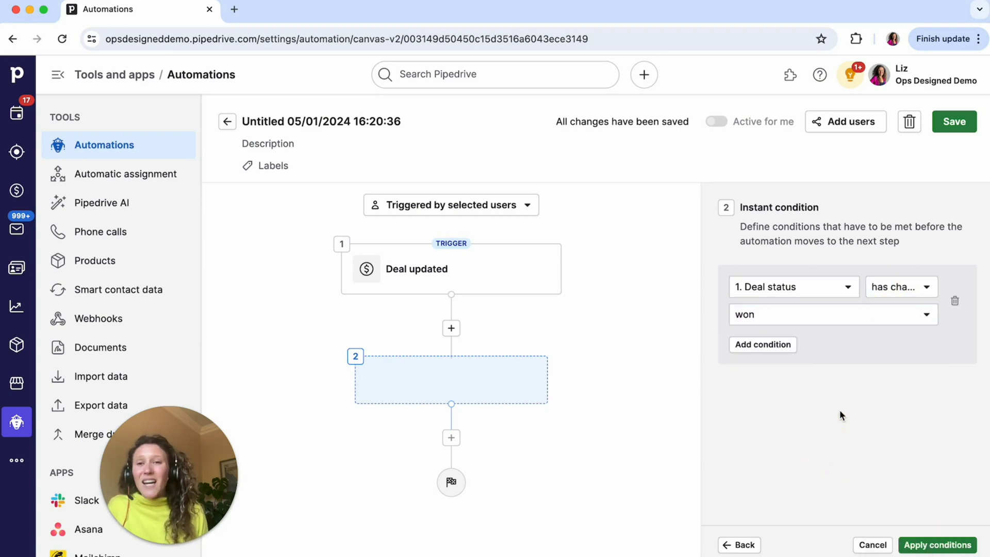
{"action": "left_click", "coordinate": [788, 345]}
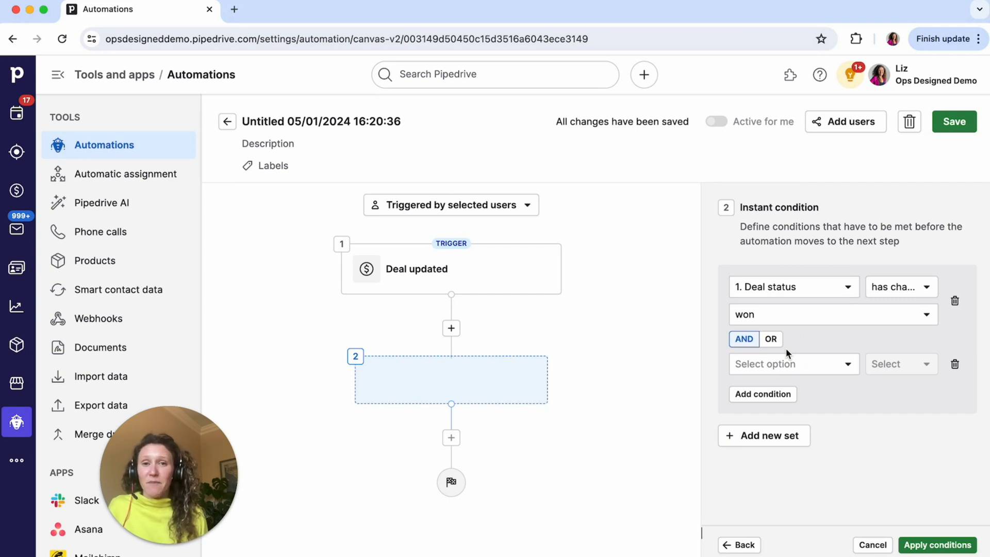
Set the second condition to Deal pipeline is Sales.
{"action": "left_click", "coordinate": [791, 361]}
{"action": "type", "text": "pip"}
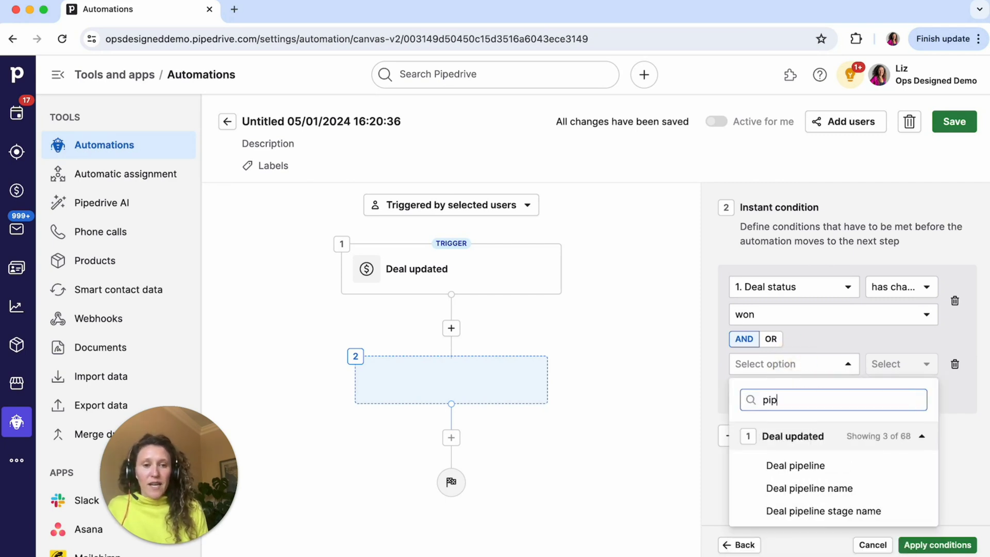
{"action": "left_click", "coordinate": [812, 466]}
{"action": "left_click", "coordinate": [893, 367]}
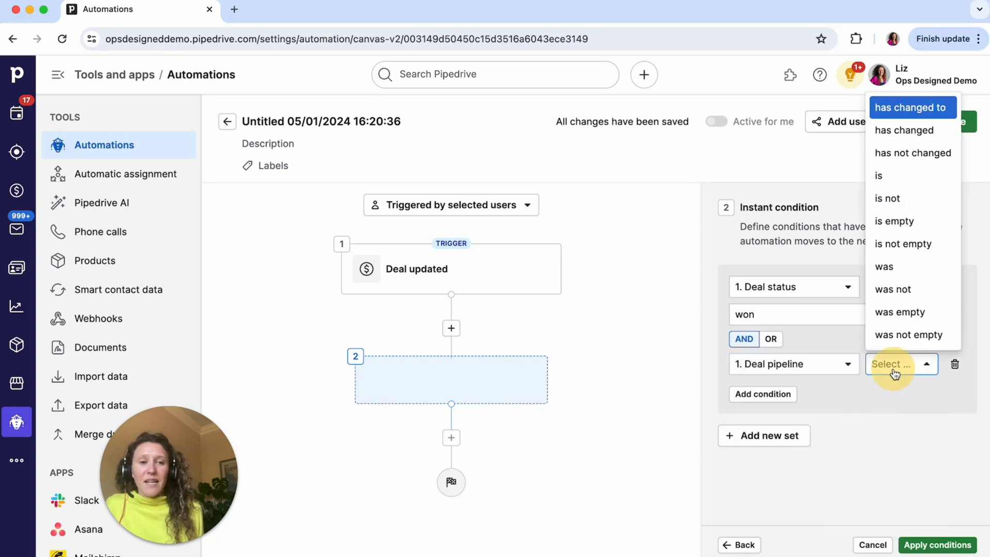
{"action": "left_click", "coordinate": [883, 175]}
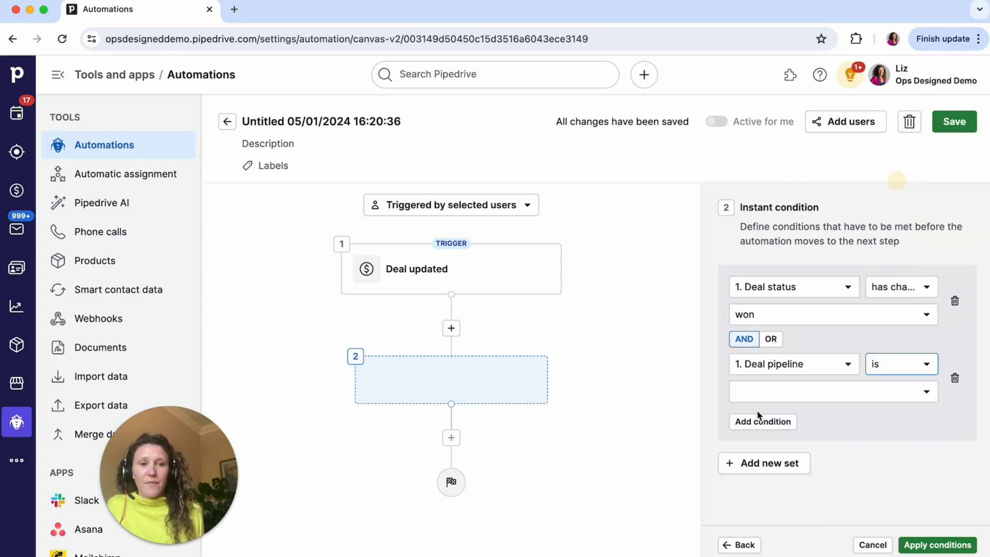
{"action": "left_click", "coordinate": [794, 388]}
{"action": "left_click", "coordinate": [792, 372]}
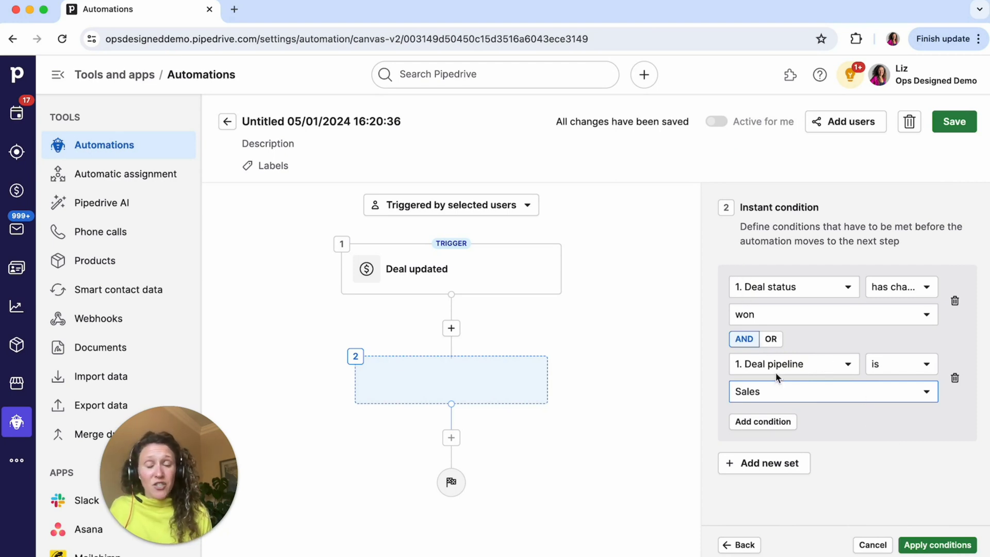
Recheck the status condition, keeping 'has changed to', and apply the conditions.
{"action": "left_click", "coordinate": [793, 290]}
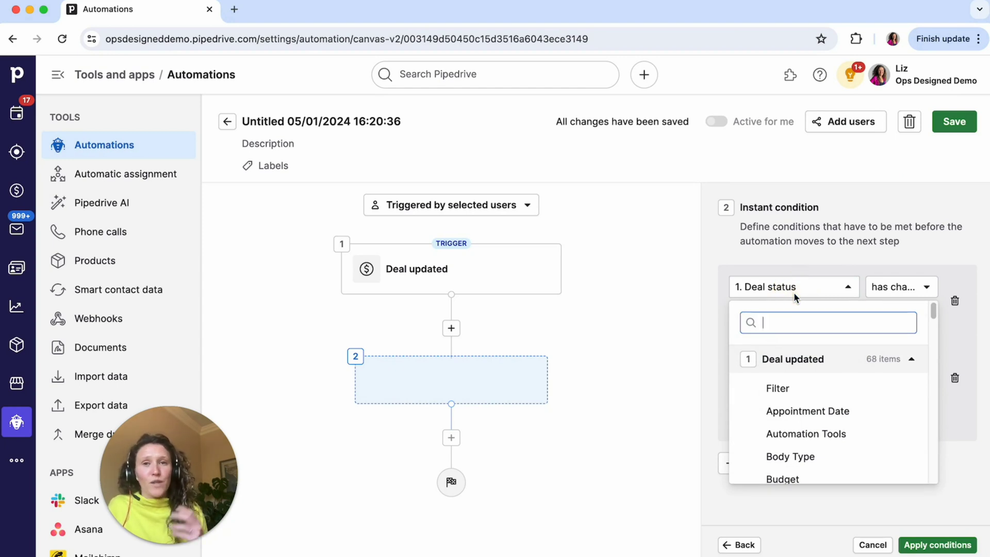
{"action": "left_click", "coordinate": [843, 266]}
{"action": "left_click", "coordinate": [892, 287]}
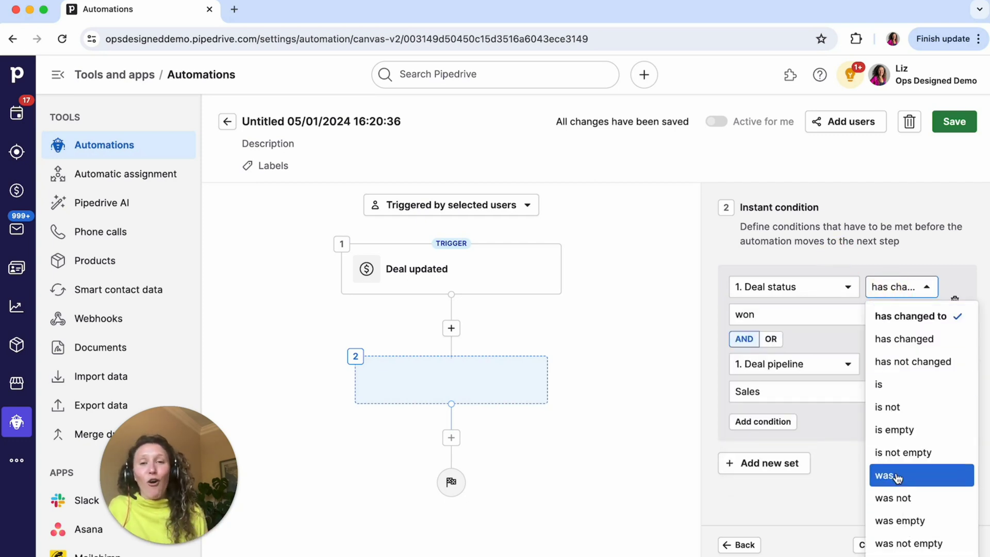
{"action": "left_click", "coordinate": [860, 242]}
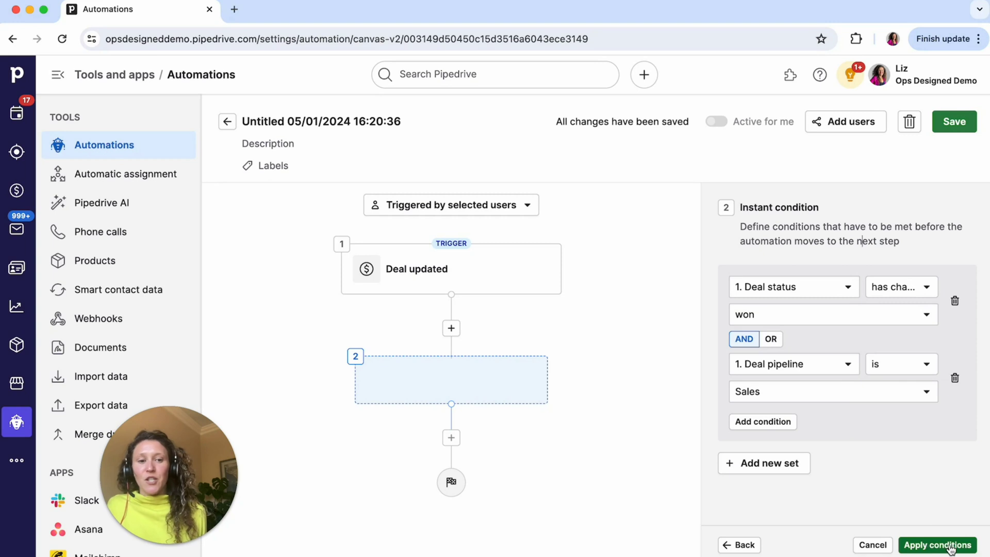
{"action": "left_click", "coordinate": [932, 545]}
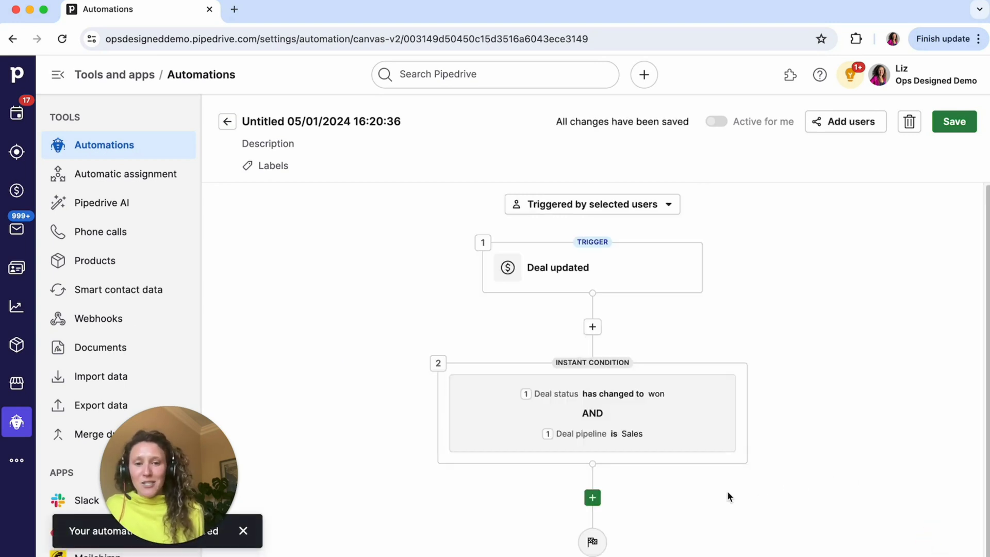
Add an Email > Send email using template action after the condition.
{"action": "left_click", "coordinate": [591, 495]}
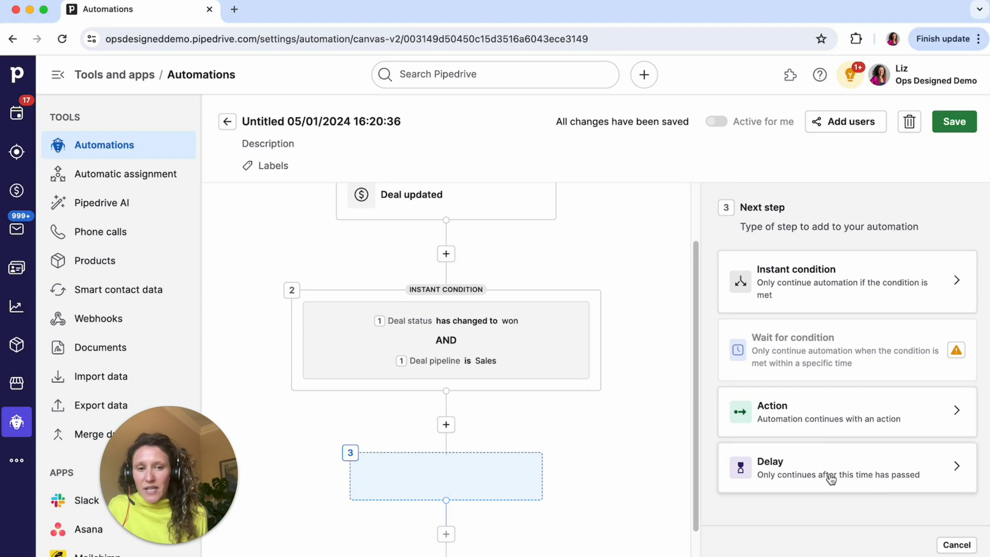
{"action": "left_click", "coordinate": [829, 413]}
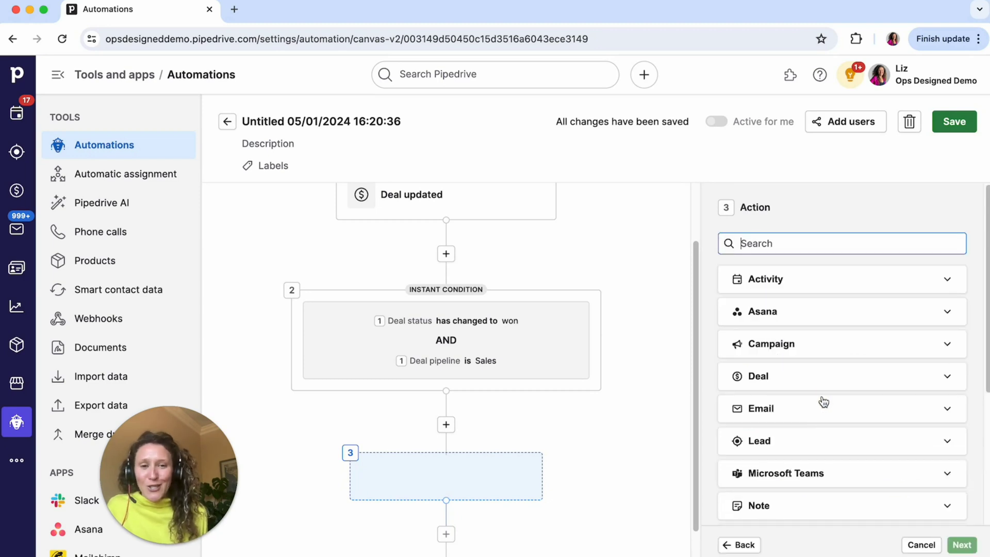
{"action": "left_click", "coordinate": [811, 410]}
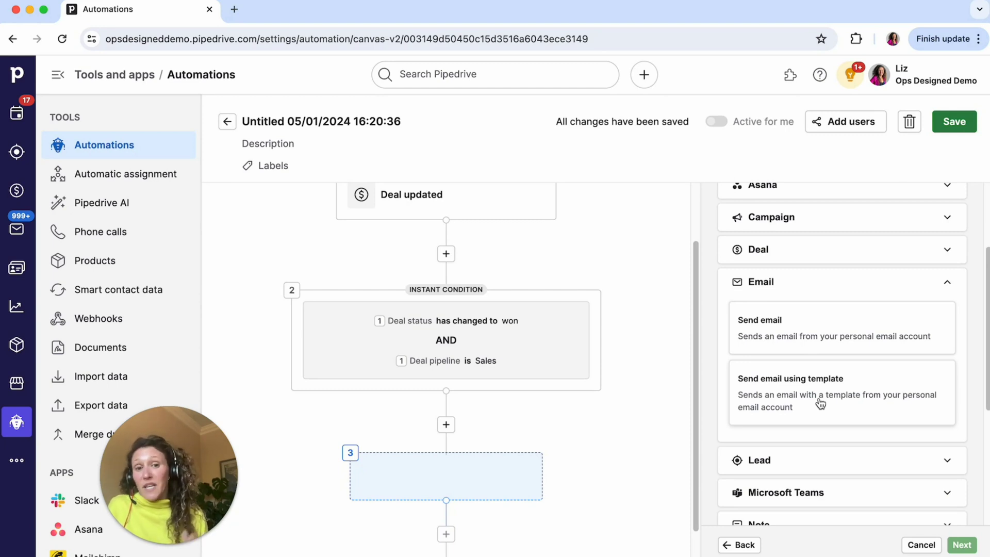
{"action": "left_click", "coordinate": [820, 403]}
{"action": "scroll", "coordinate": [917, 463], "scroll_direction": "down", "scroll_amount": 1}
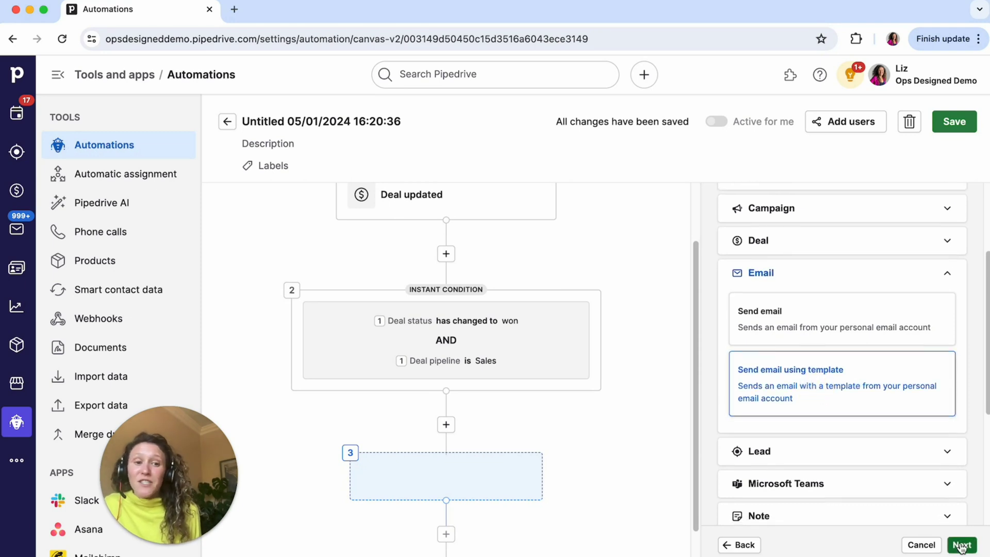
{"action": "left_click", "coordinate": [960, 546]}
Include From, Email template deal/person, email signature, open tracking and link tracking fields.
{"action": "scroll", "coordinate": [960, 313], "scroll_direction": "down", "scroll_amount": 1}
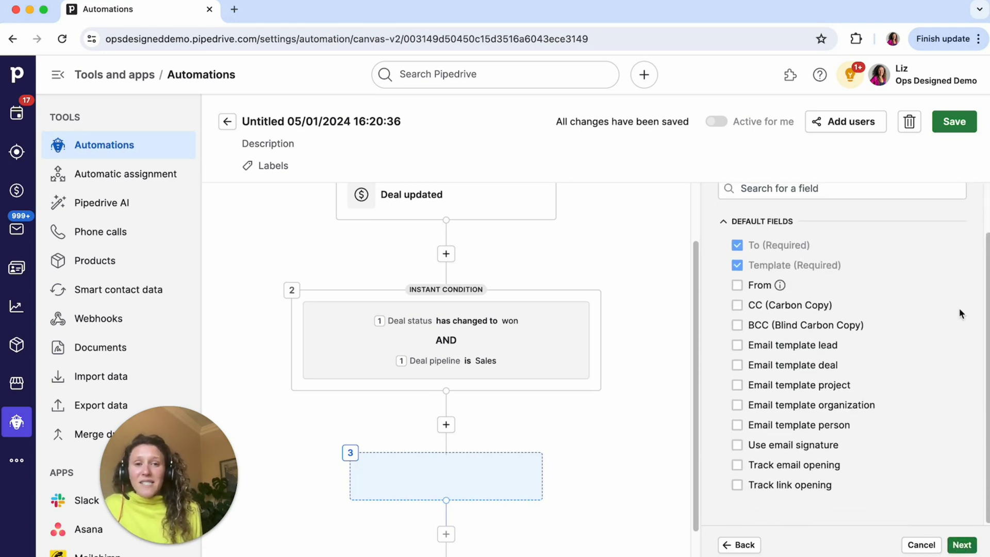
{"action": "left_click", "coordinate": [755, 309]}
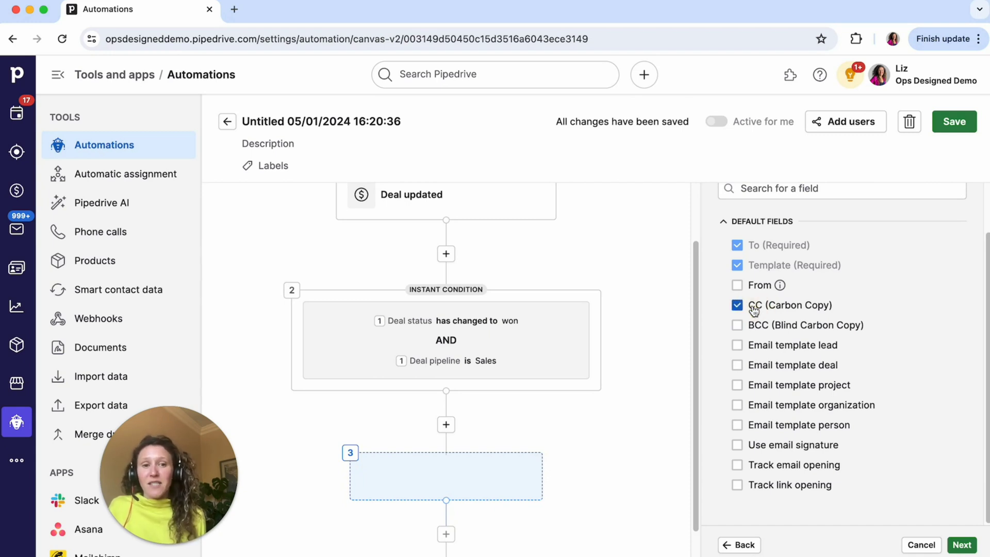
{"action": "left_click", "coordinate": [754, 308]}
{"action": "left_click", "coordinate": [738, 287]}
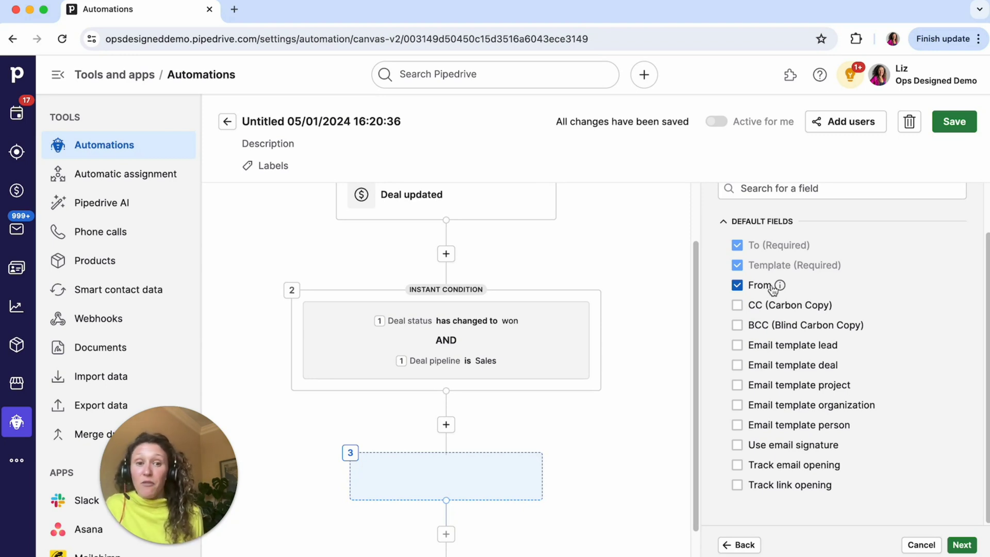
{"action": "left_click", "coordinate": [736, 366]}
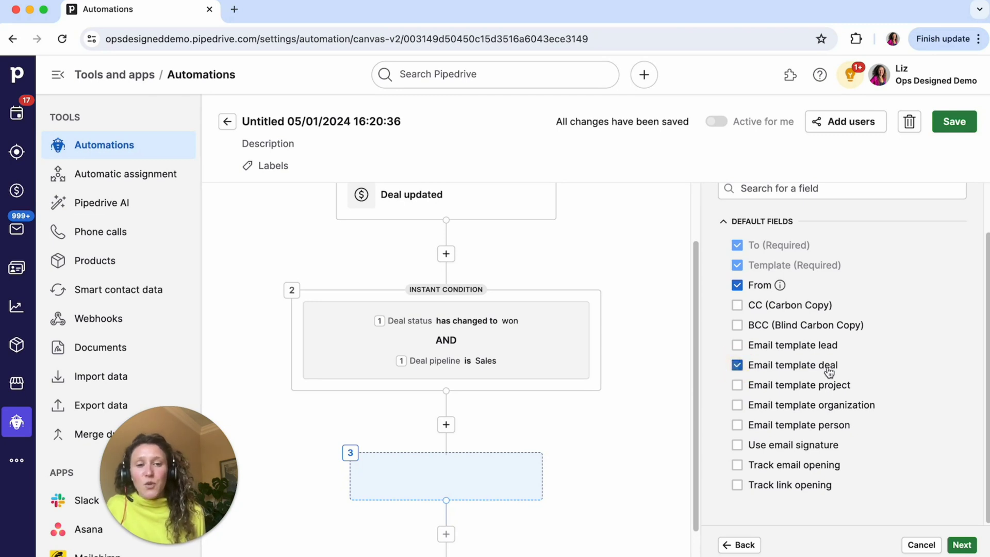
{"action": "left_click", "coordinate": [744, 428]}
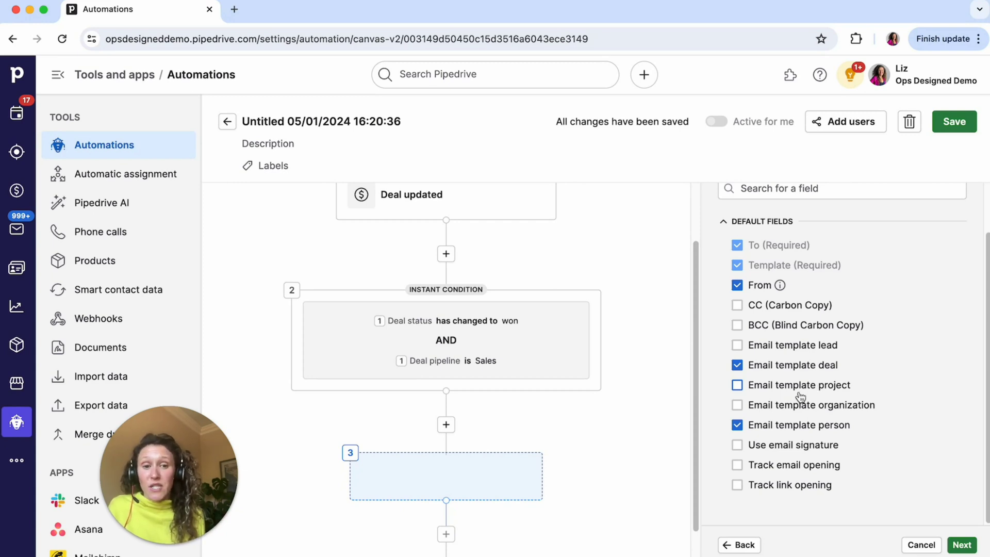
{"action": "left_click", "coordinate": [737, 445]}
{"action": "left_click", "coordinate": [737, 466]}
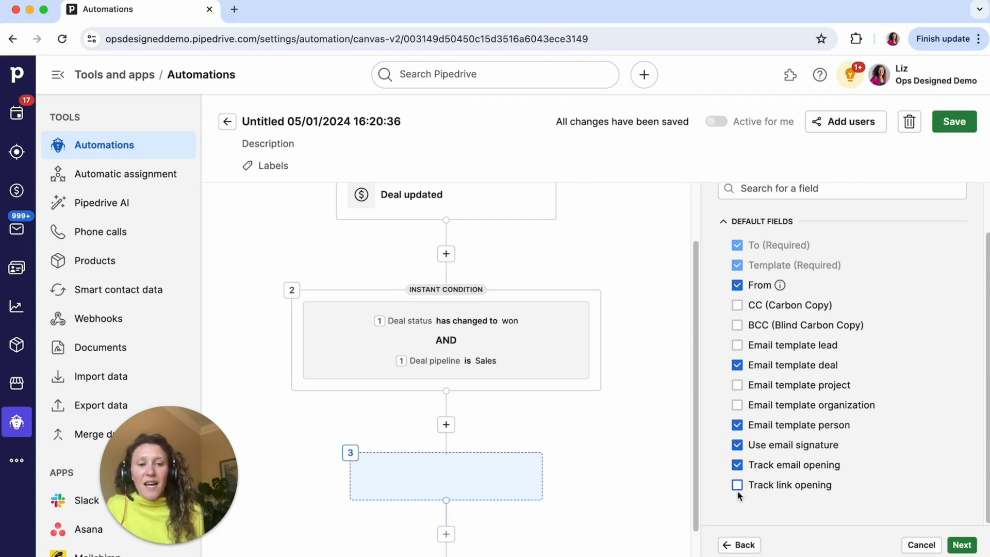
{"action": "left_click", "coordinate": [737, 484]}
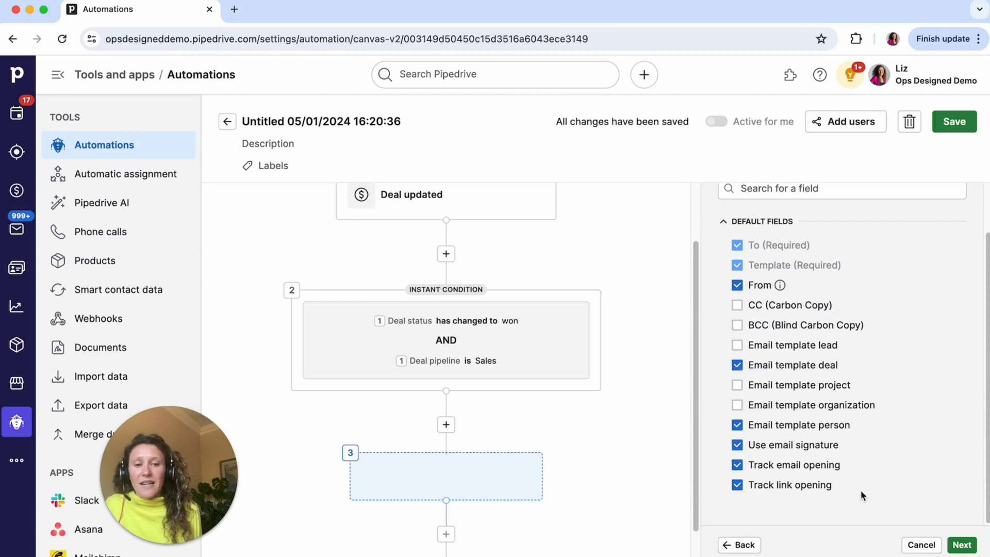
{"action": "left_click", "coordinate": [963, 547]}
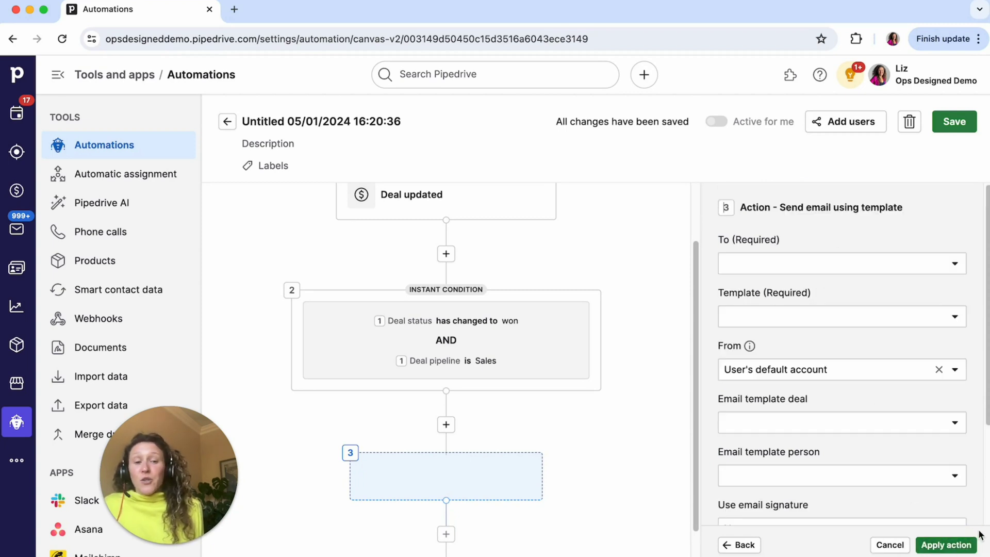
{"action": "left_click", "coordinate": [781, 260]}
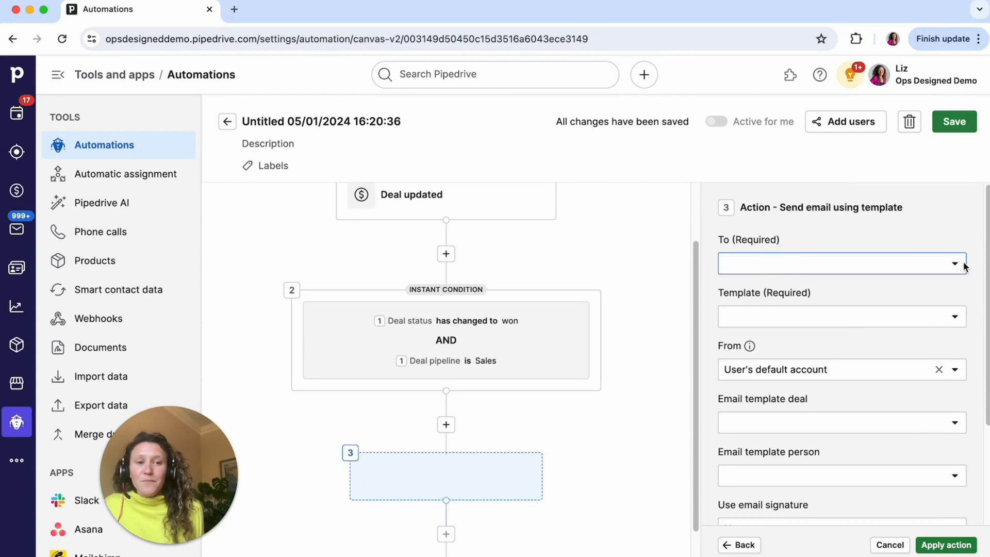
Set the email recipient to Deal contact person email.
{"action": "left_click", "coordinate": [954, 264]}
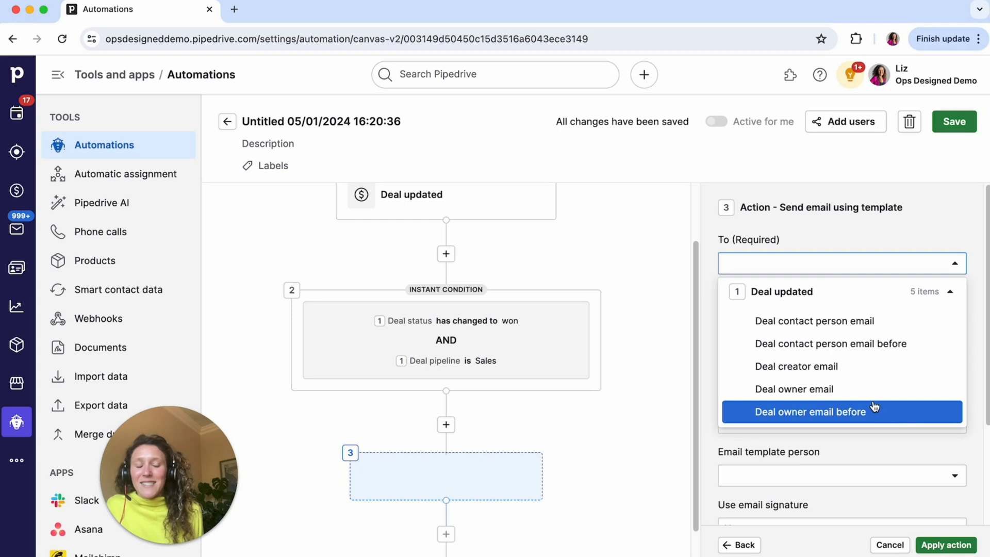
{"action": "left_click", "coordinate": [819, 331]}
{"action": "left_click", "coordinate": [834, 226]}
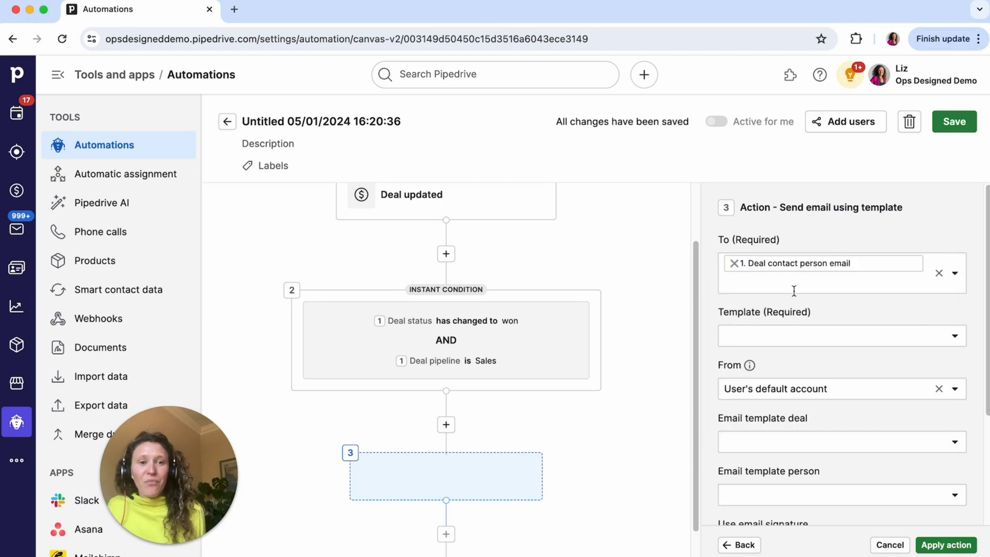
Use the Sales Deal is Won template, sent from the company contact account.
{"action": "left_click", "coordinate": [772, 330]}
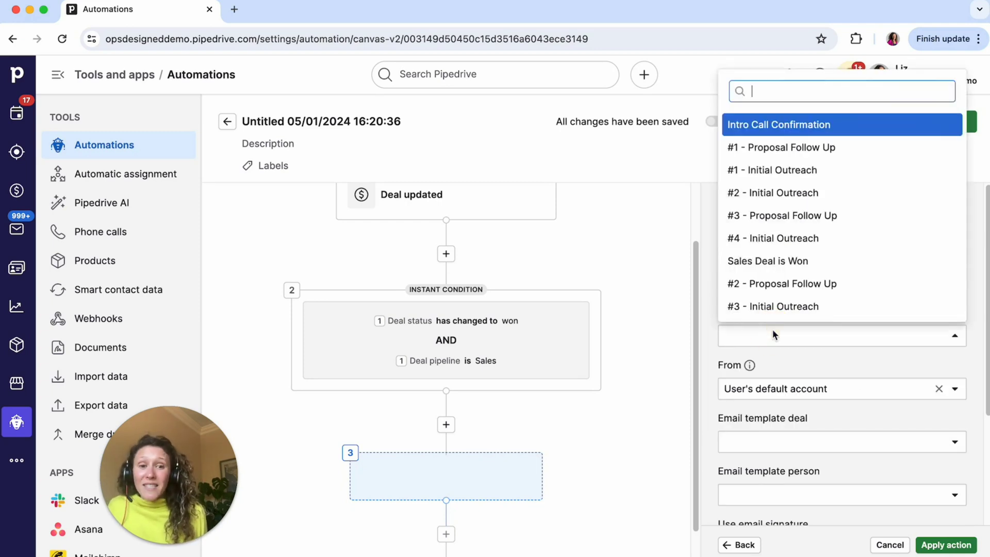
{"action": "left_click", "coordinate": [787, 263]}
{"action": "scroll", "coordinate": [845, 400], "scroll_direction": "down", "scroll_amount": 1}
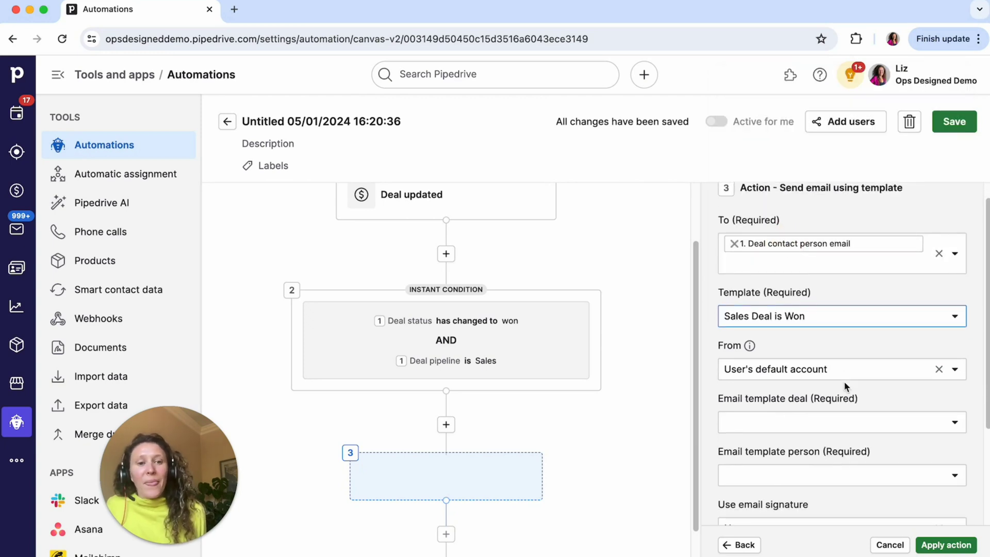
{"action": "left_click", "coordinate": [843, 369]}
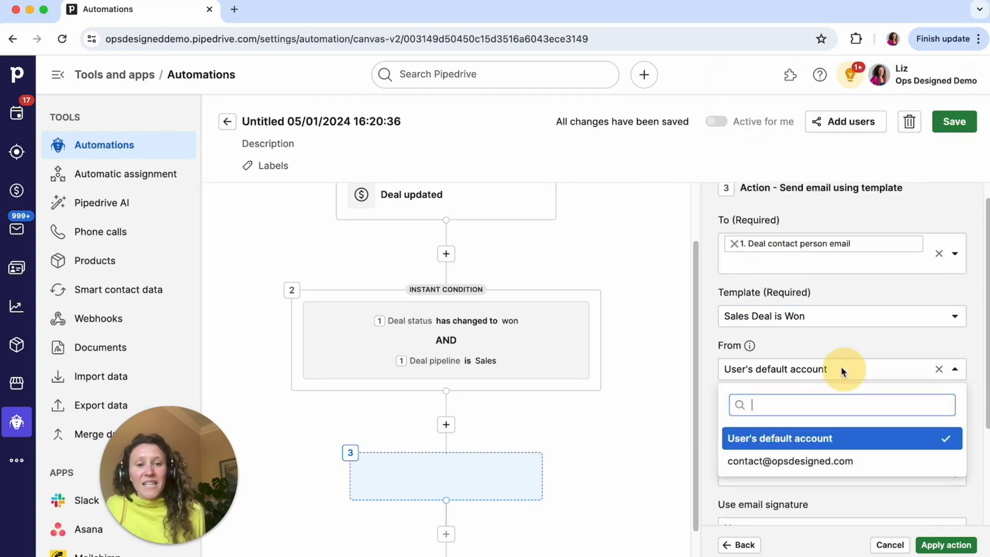
{"action": "left_click", "coordinate": [834, 469]}
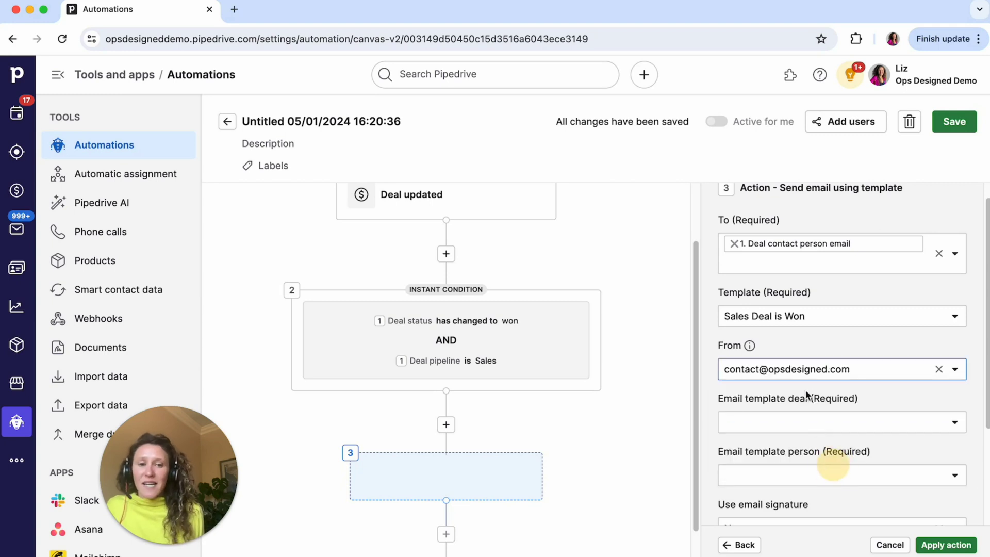
Fill the template's deal from the updated Deal and its person from the deal contact.
{"action": "scroll", "coordinate": [794, 322], "scroll_direction": "down", "scroll_amount": 3}
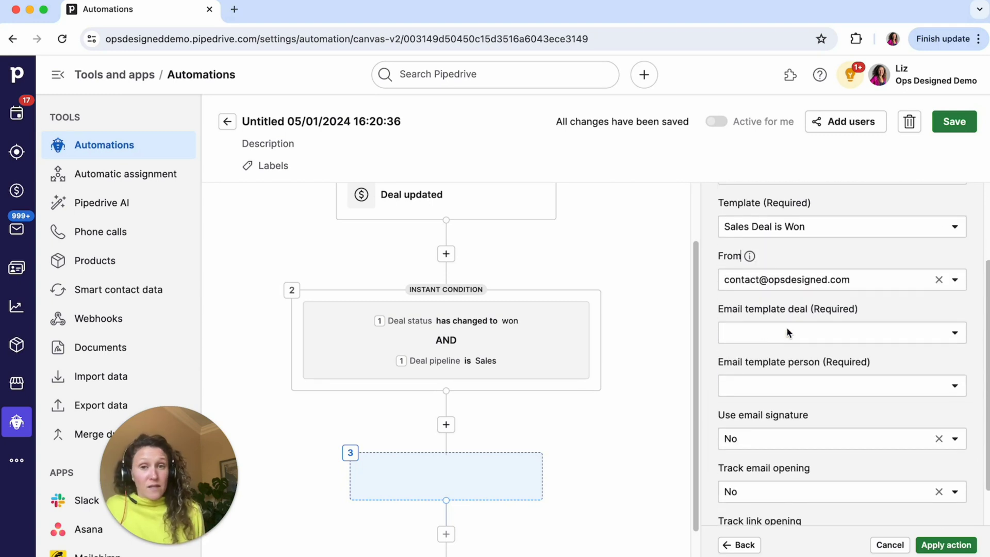
{"action": "left_click", "coordinate": [813, 335]}
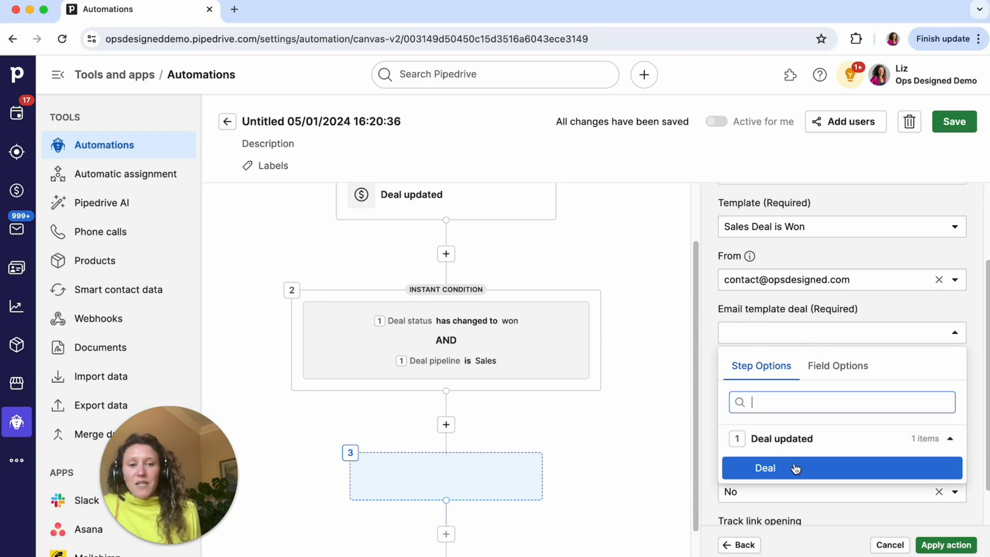
{"action": "left_click", "coordinate": [794, 467]}
{"action": "left_click", "coordinate": [778, 391]}
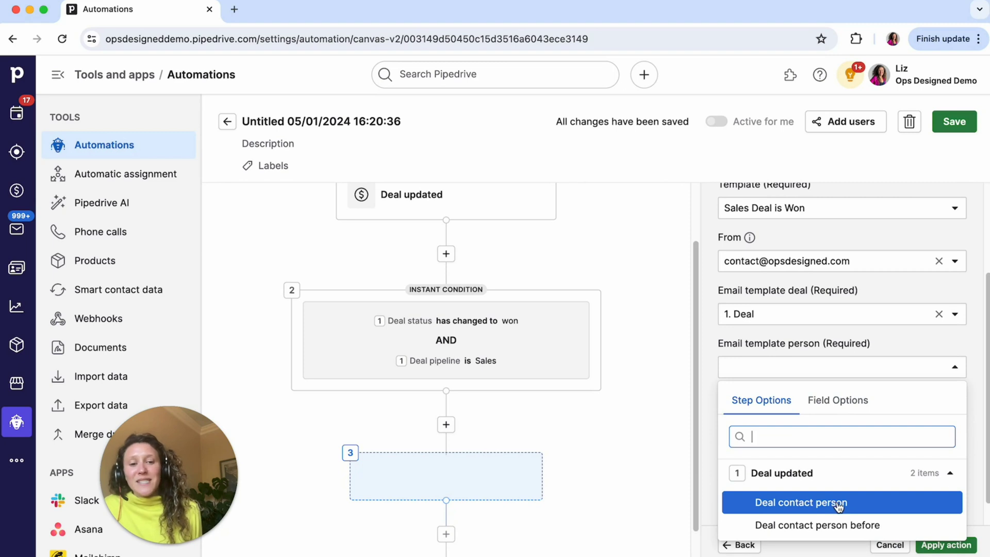
{"action": "left_click", "coordinate": [838, 505]}
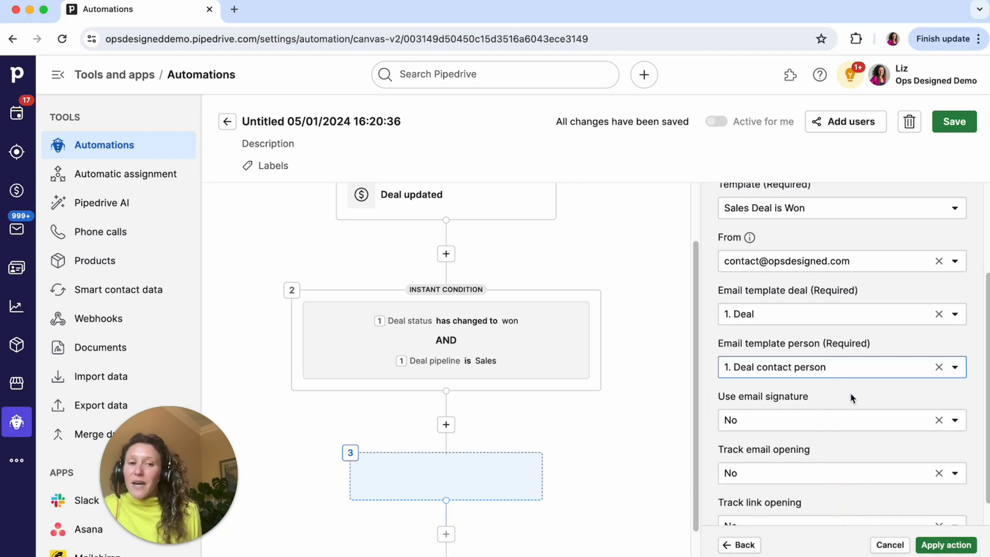
Set email signature, open tracking and link tracking to Yes, and apply the action.
{"action": "scroll", "coordinate": [844, 397], "scroll_direction": "down", "scroll_amount": 1}
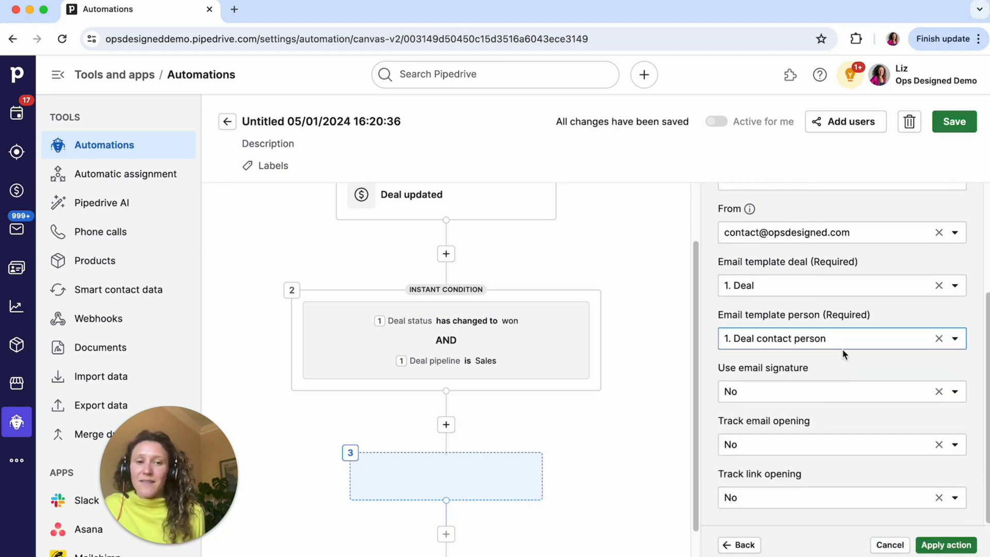
{"action": "left_click", "coordinate": [765, 392]}
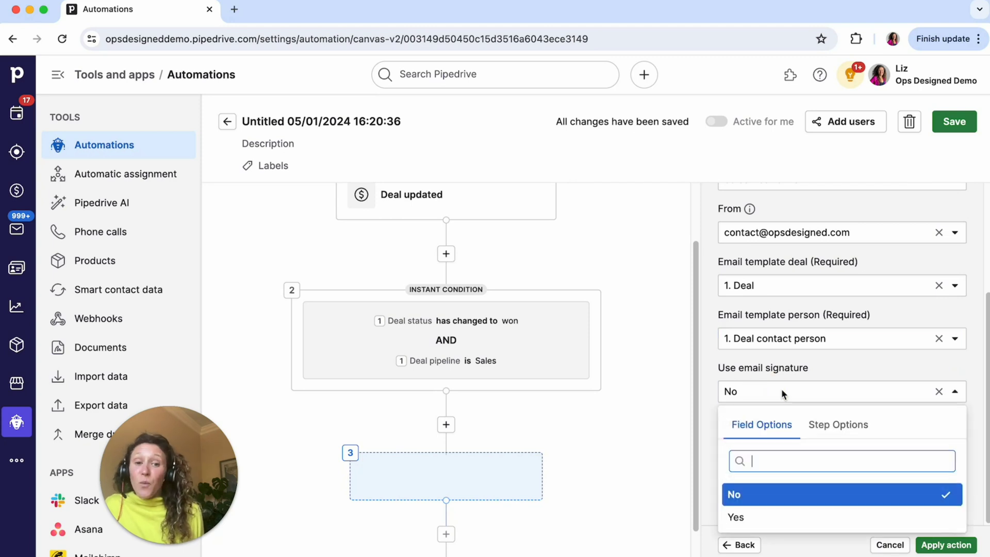
{"action": "left_click", "coordinate": [786, 518]}
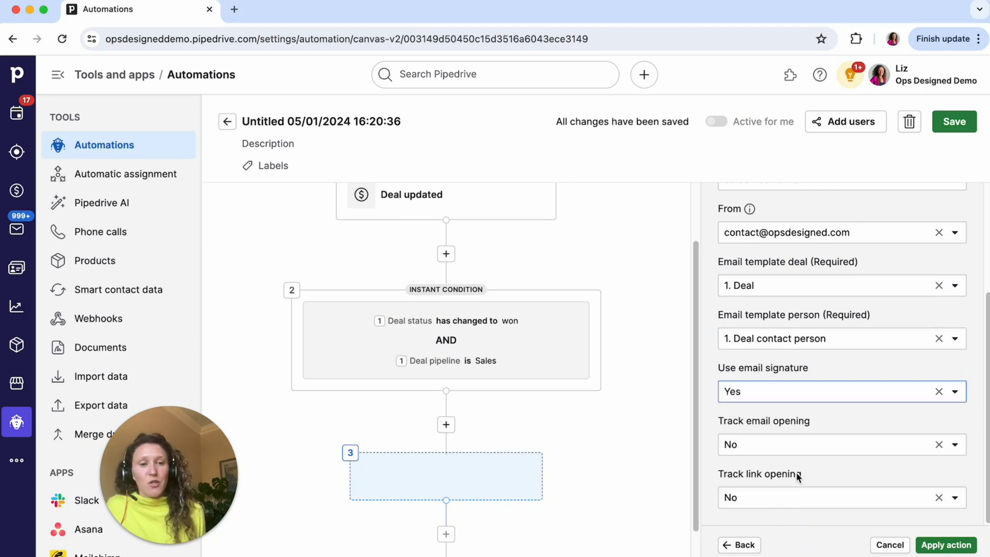
{"action": "left_click", "coordinate": [790, 446]}
{"action": "left_click", "coordinate": [777, 414]}
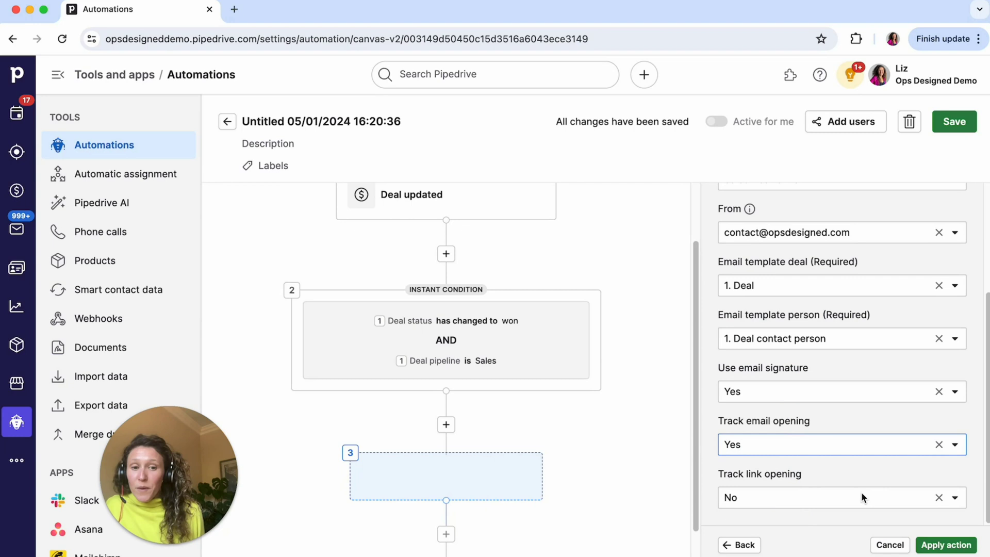
{"action": "left_click", "coordinate": [808, 489]}
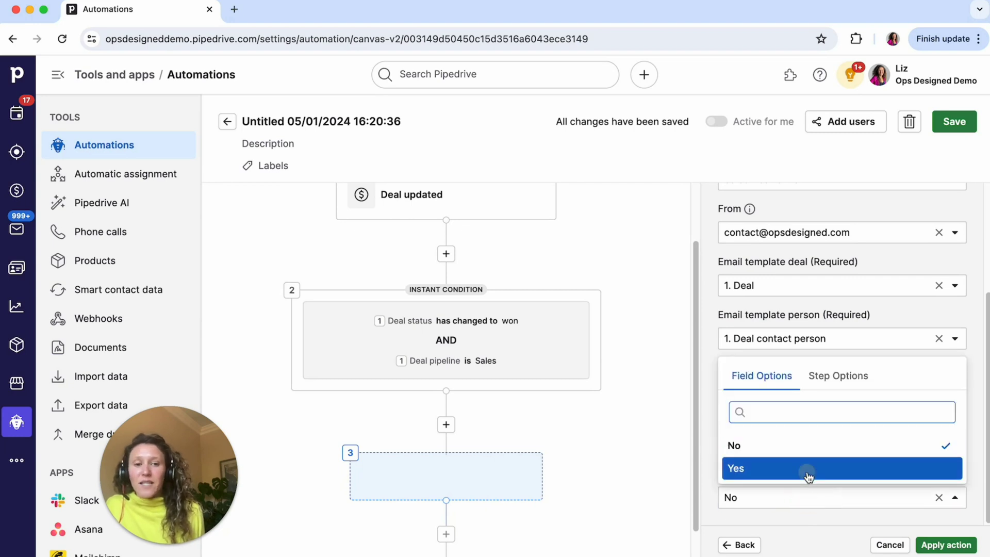
{"action": "left_click", "coordinate": [809, 470]}
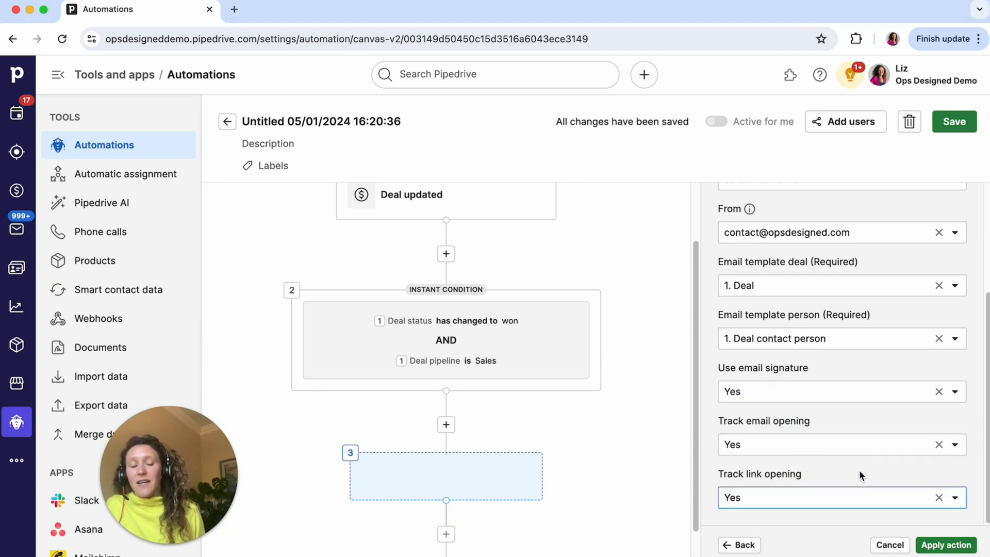
{"action": "left_click", "coordinate": [944, 544]}
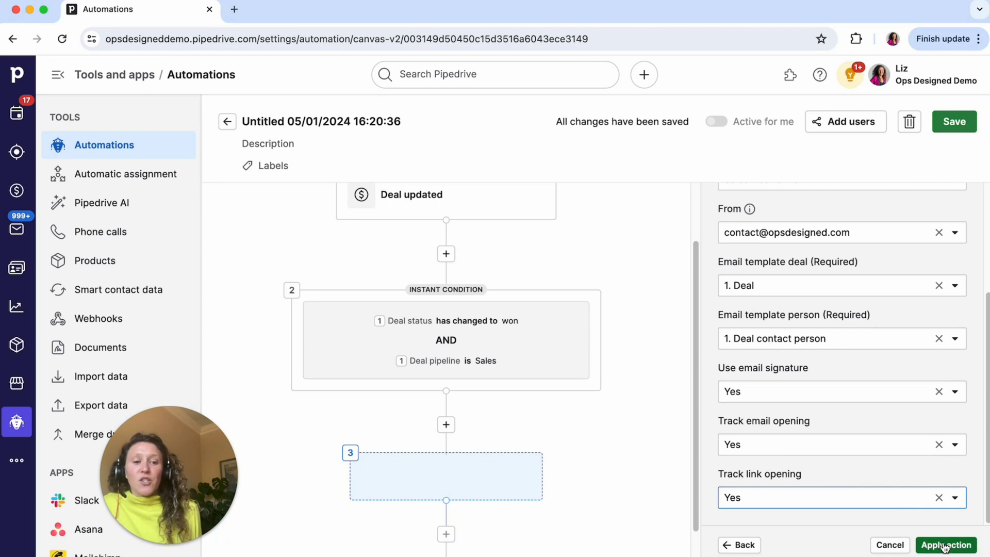
Allow the automation to be triggered by any user.
{"action": "scroll", "coordinate": [558, 270], "scroll_direction": "up", "scroll_amount": 2}
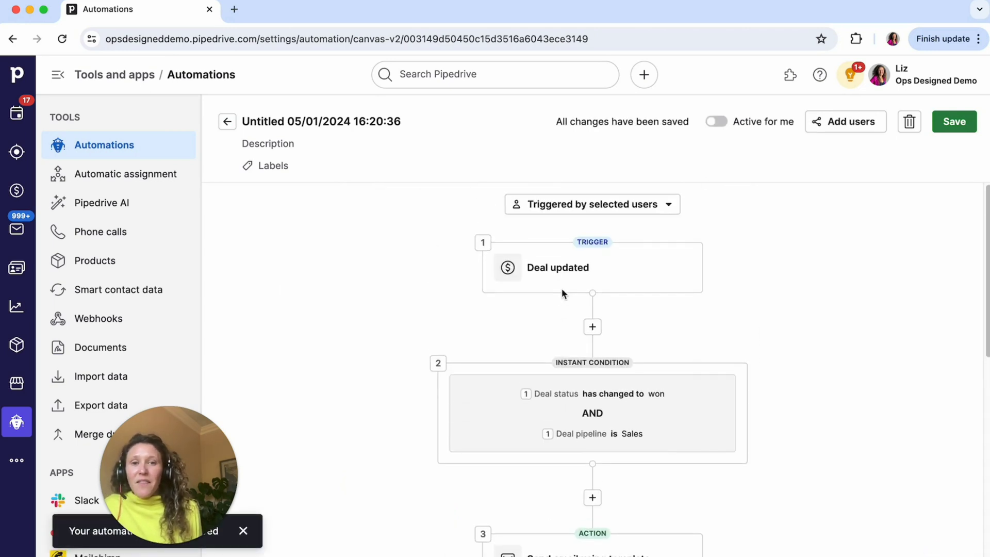
{"action": "left_click", "coordinate": [623, 206]}
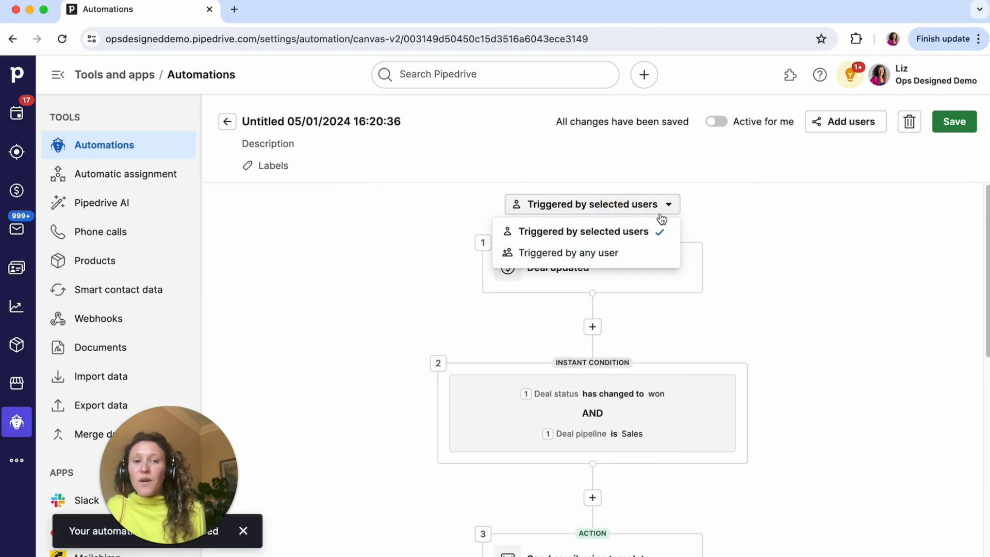
{"action": "left_click", "coordinate": [631, 260]}
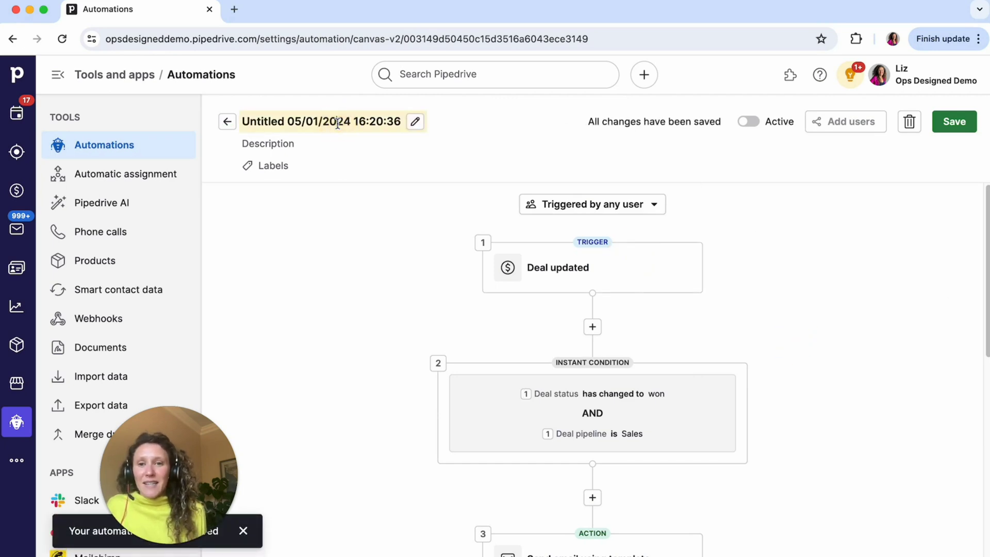
Rename the automation 'Demo Email automation name', save it and switch it active.
{"action": "left_click", "coordinate": [417, 121]}
{"action": "type", "text": "Demo Email automation name"}
{"action": "left_click", "coordinate": [439, 235]}
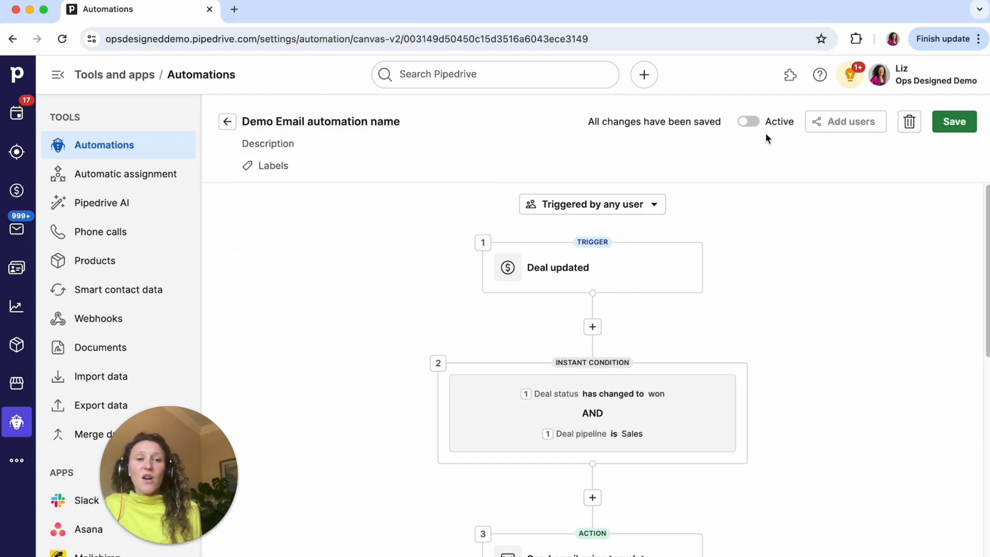
{"action": "left_click", "coordinate": [954, 121]}
{"action": "left_click", "coordinate": [748, 123]}
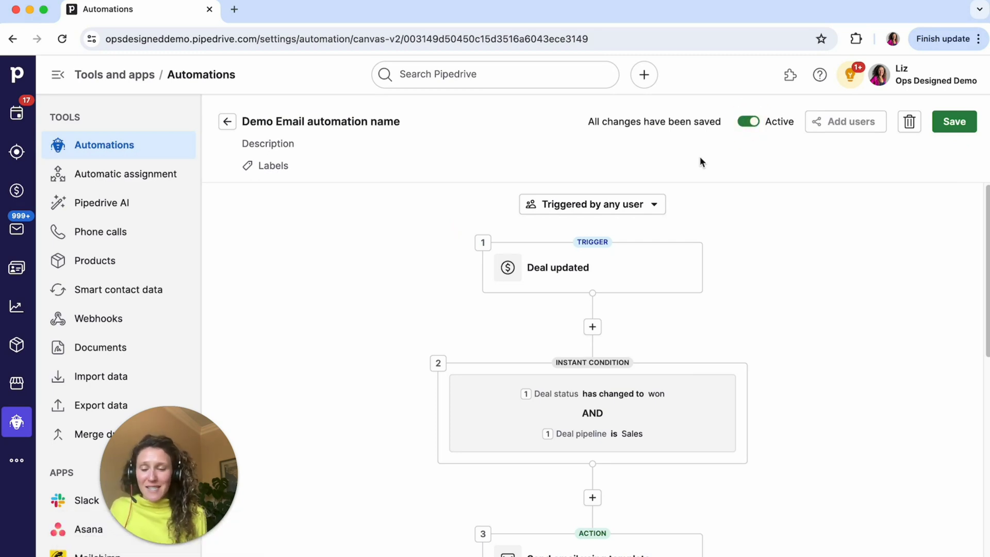
{"action": "left_click", "coordinate": [20, 189]}
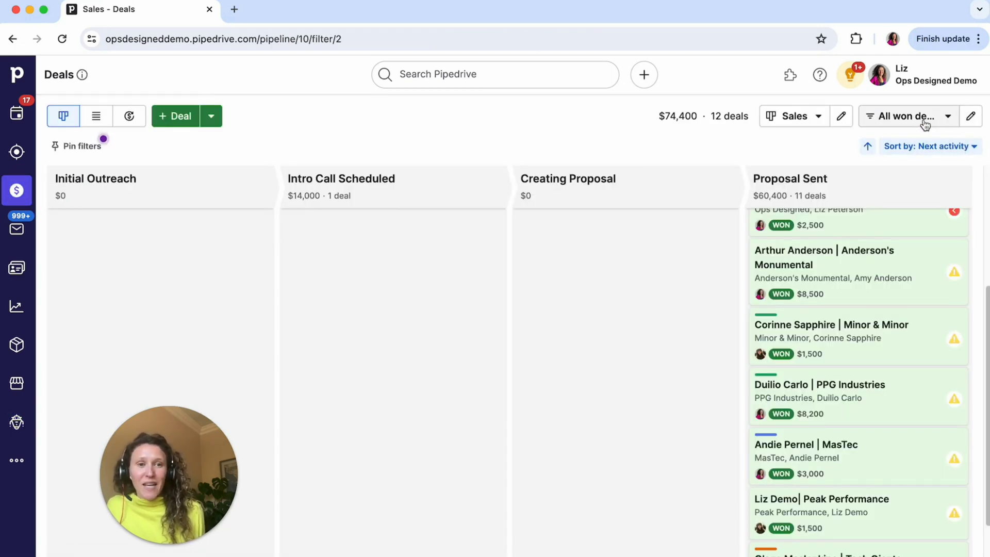
Filter deals to Everyone and open the Peak Performance deal.
{"action": "left_click", "coordinate": [924, 119]}
{"action": "left_click", "coordinate": [876, 172]}
{"action": "left_click", "coordinate": [829, 225]}
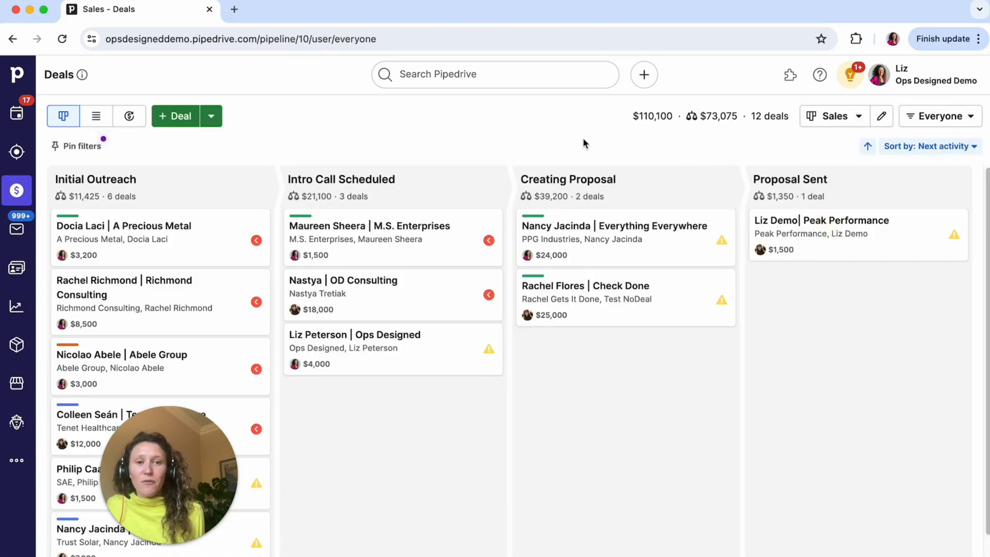
{"action": "left_click", "coordinate": [888, 255]}
Check the deal contact's details and mark the Peak Performance deal as Won.
{"action": "left_click_drag", "start_coordinate": [160, 433], "coordinate": [751, 390]}
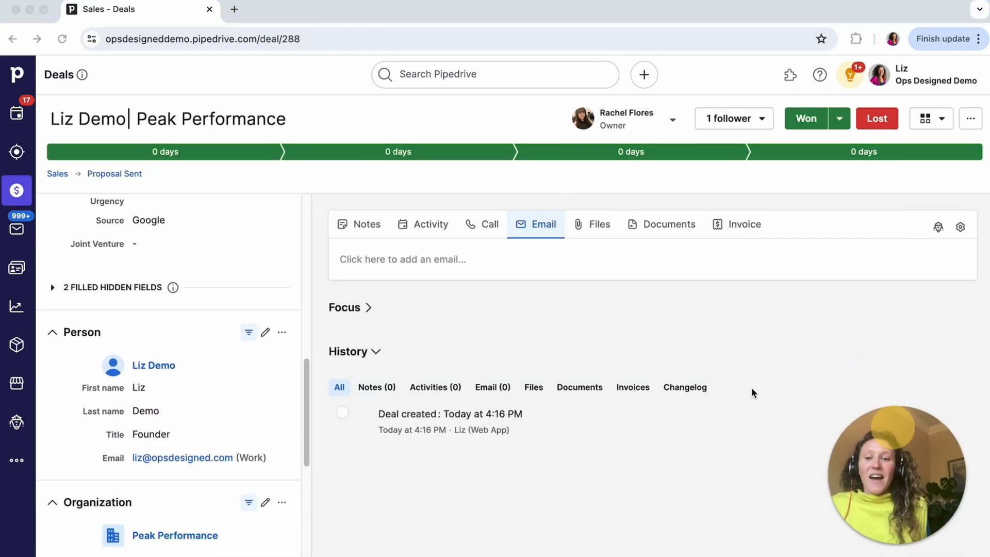
{"action": "left_click_drag", "start_coordinate": [237, 454], "coordinate": [71, 366]}
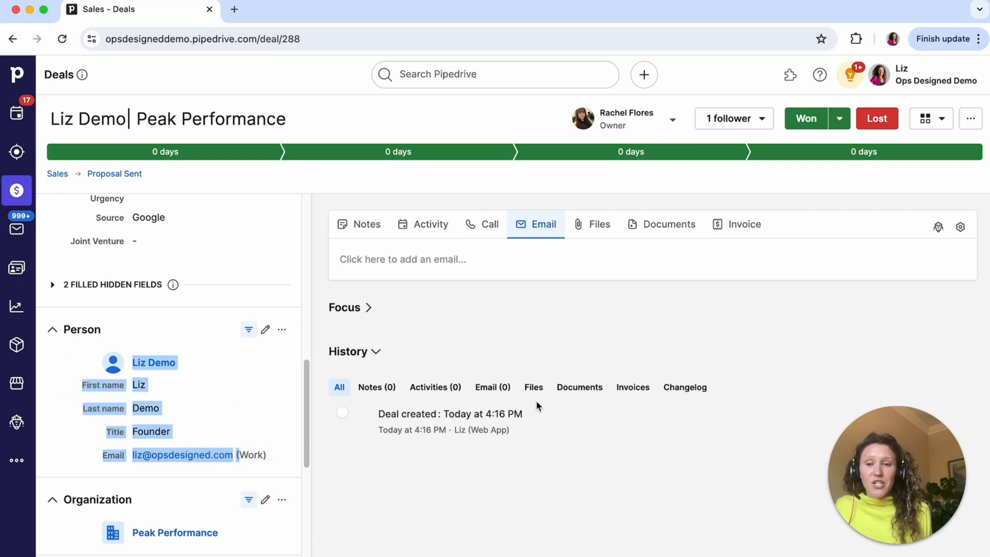
{"action": "left_click", "coordinate": [613, 333]}
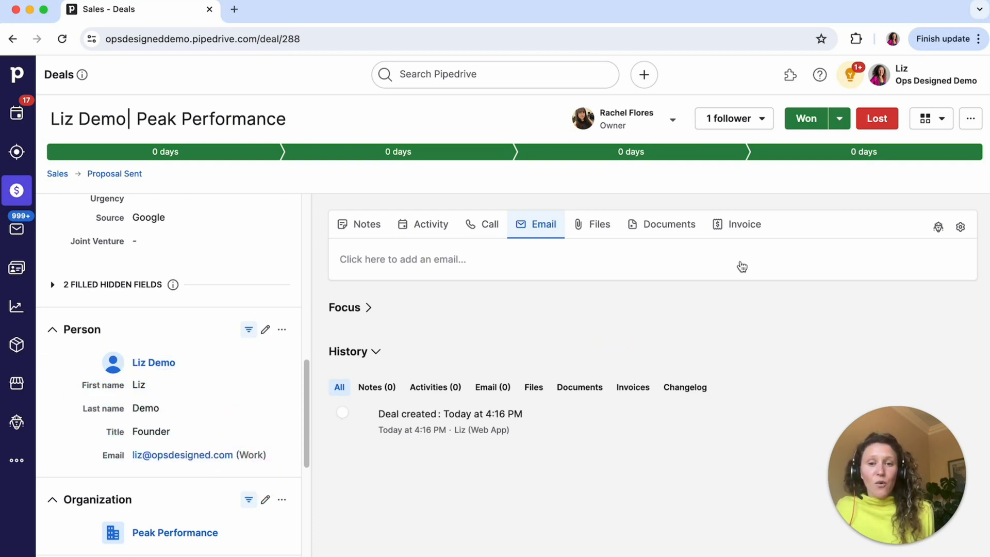
{"action": "left_click", "coordinate": [799, 119]}
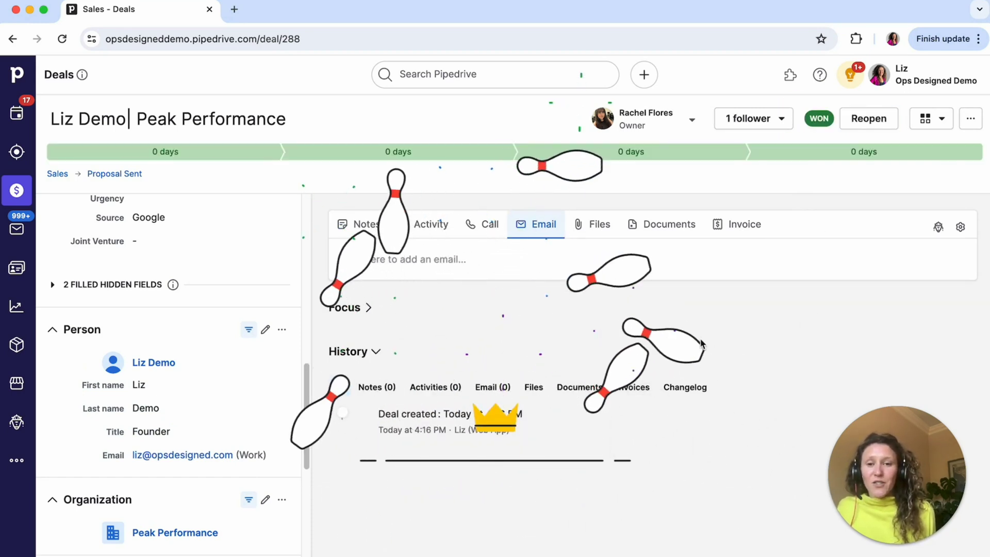
{"action": "left_click", "coordinate": [776, 342]}
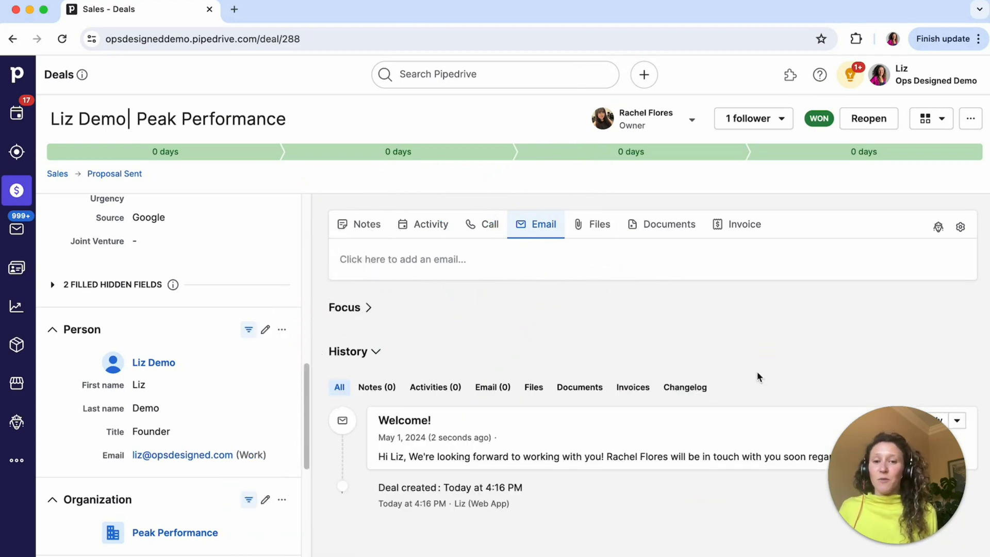
{"action": "left_click_drag", "start_coordinate": [896, 431], "coordinate": [128, 410]}
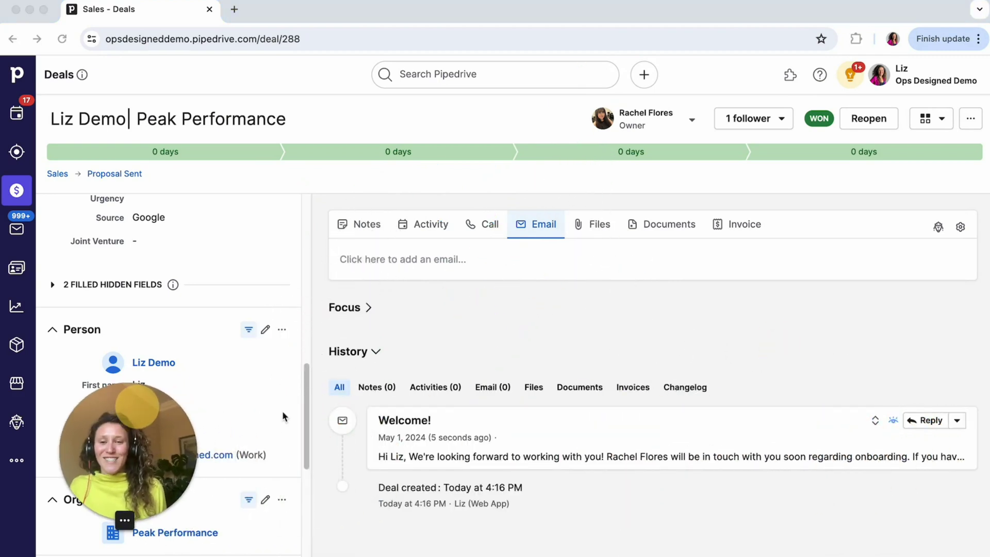
Expand the Welcome! email in the deal history and reload its content.
{"action": "left_click", "coordinate": [875, 420]}
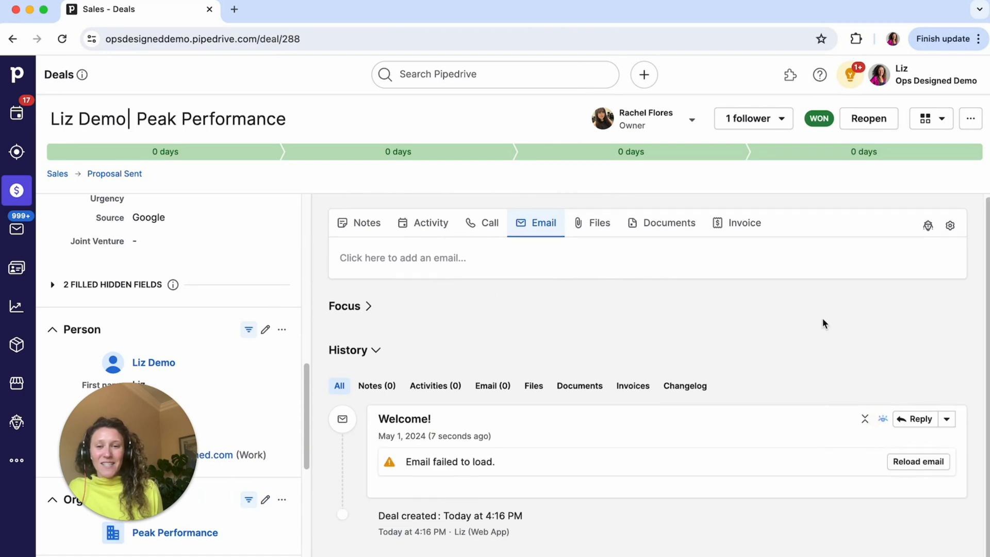
{"action": "left_click", "coordinate": [874, 420]}
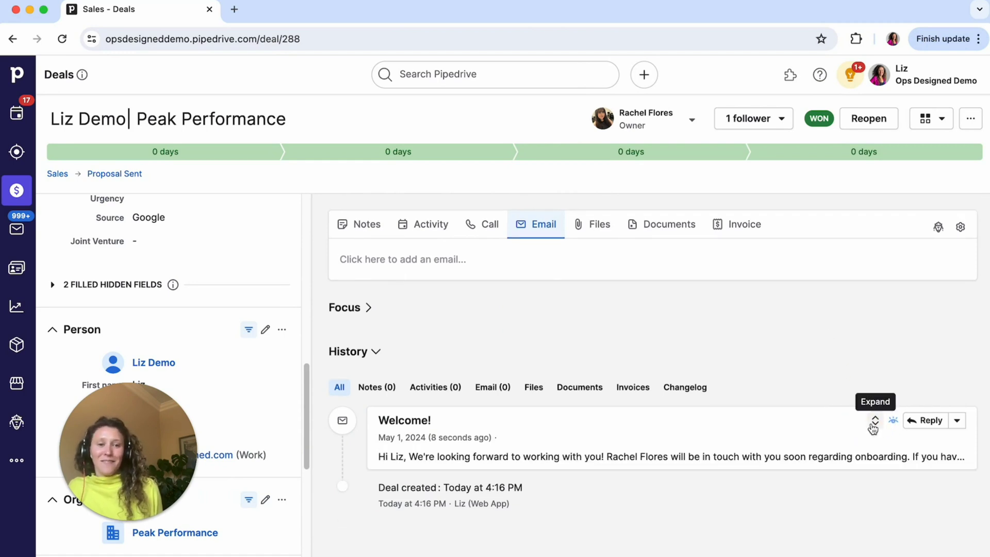
{"action": "left_click", "coordinate": [874, 422]}
{"action": "left_click", "coordinate": [915, 497]}
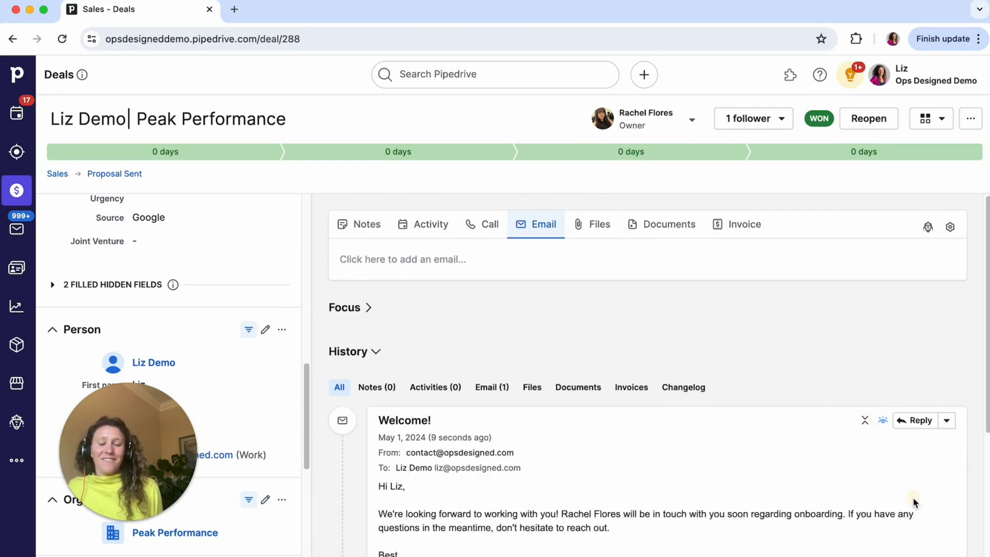
{"action": "scroll", "coordinate": [686, 343], "scroll_direction": "down", "scroll_amount": 3}
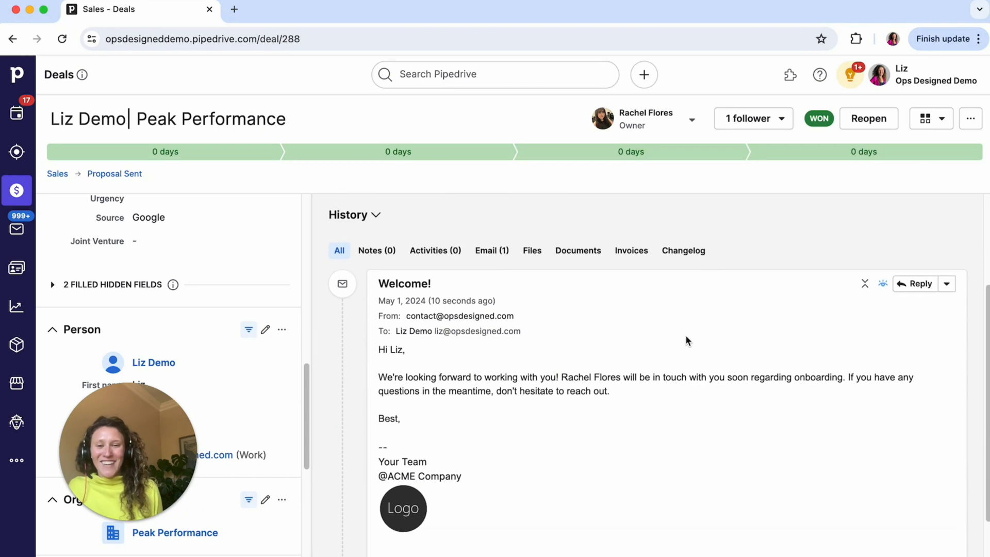
Inspect the email's greeting, deal owner name, signature and recipient line.
{"action": "double_click", "coordinate": [396, 350]}
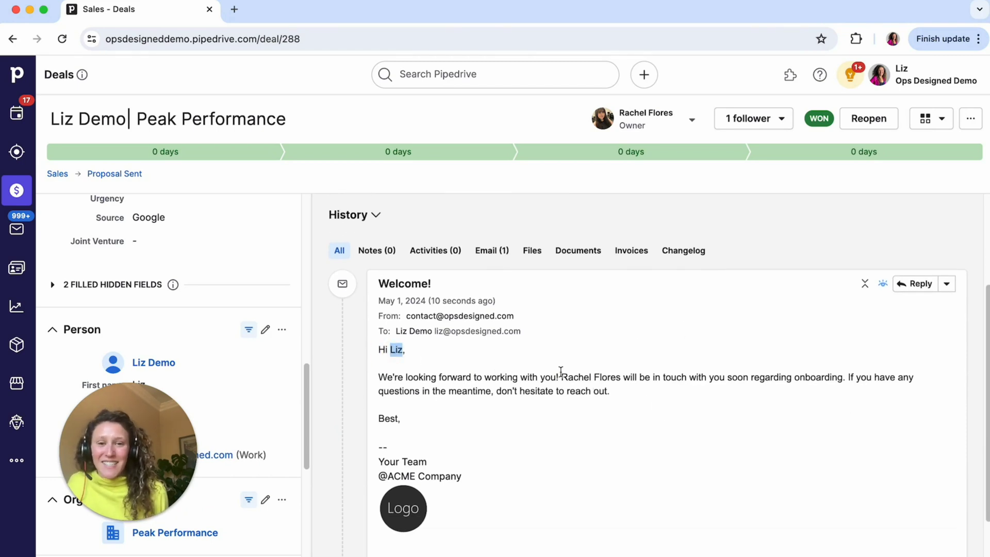
{"action": "left_click_drag", "start_coordinate": [559, 377], "coordinate": [623, 378]}
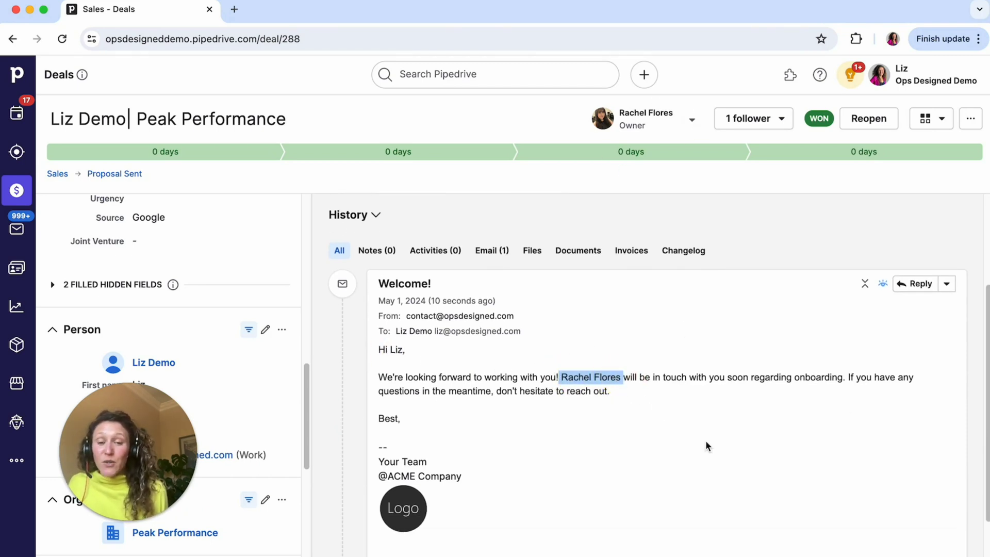
{"action": "left_click", "coordinate": [381, 446]}
{"action": "left_click_drag", "start_coordinate": [381, 446], "coordinate": [474, 512]}
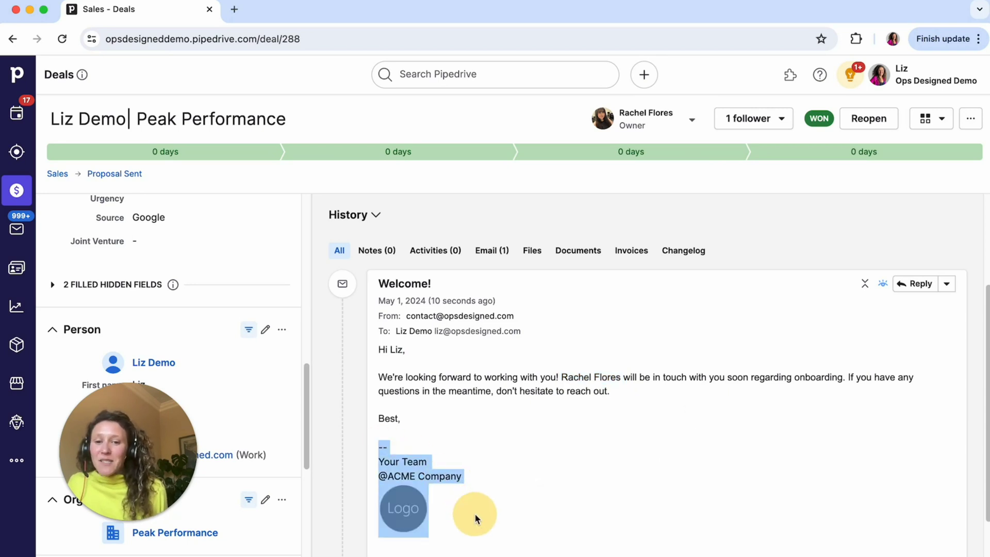
{"action": "scroll", "coordinate": [528, 462], "scroll_direction": "down", "scroll_amount": 1}
{"action": "scroll", "coordinate": [711, 404], "scroll_direction": "up", "scroll_amount": 1}
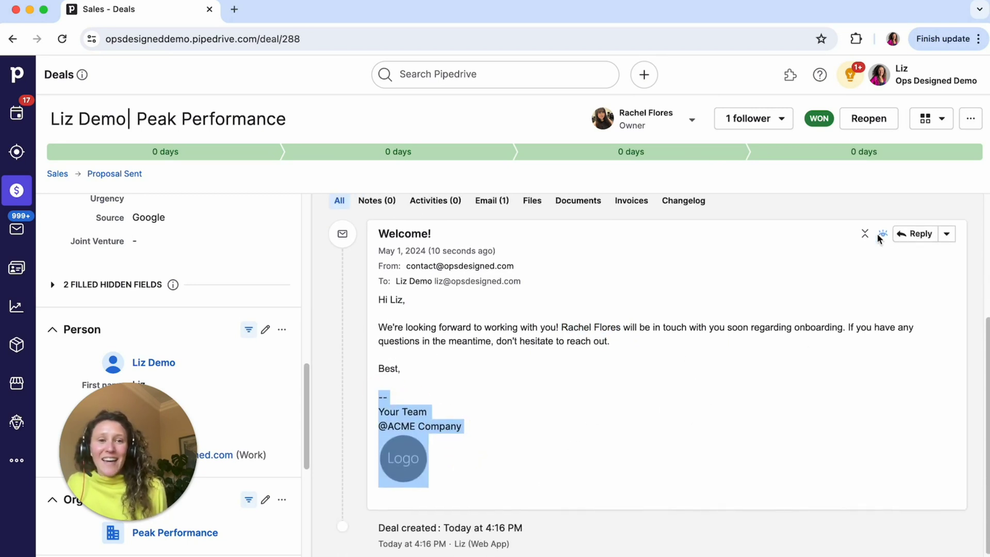
{"action": "mouse_move", "coordinate": [883, 238]}
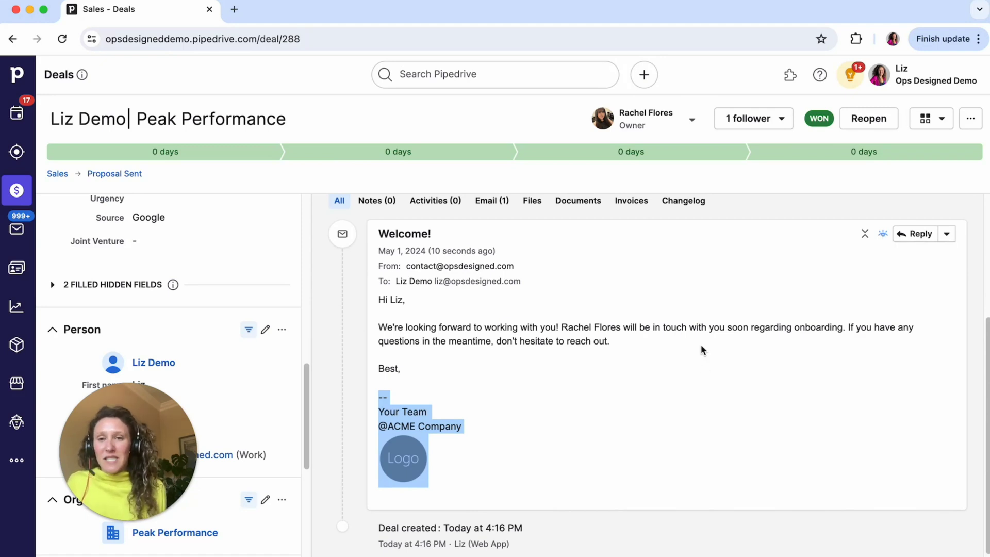
{"action": "left_click", "coordinate": [685, 389]}
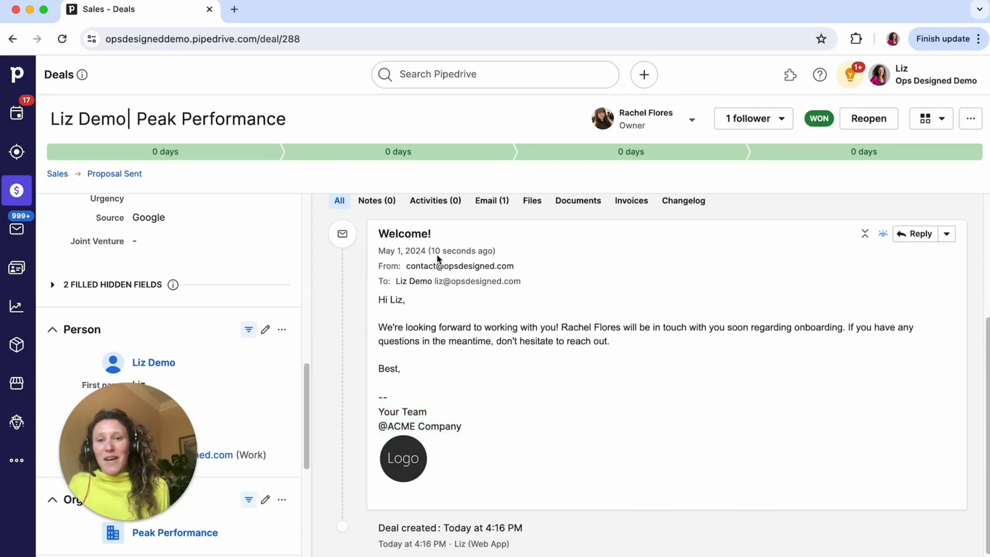
{"action": "left_click_drag", "start_coordinate": [524, 285], "coordinate": [398, 287]}
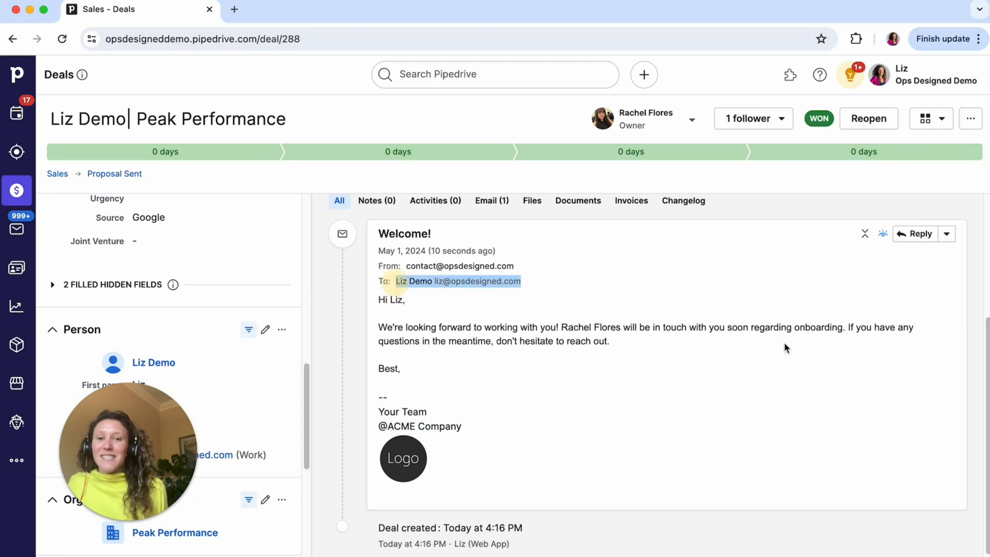
{"action": "scroll", "coordinate": [654, 385], "scroll_direction": "up", "scroll_amount": 1}
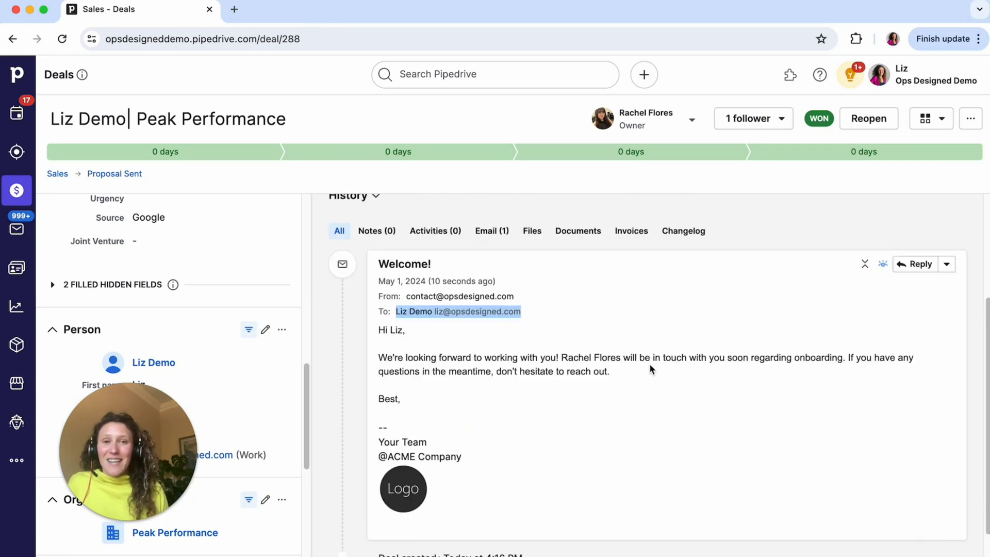